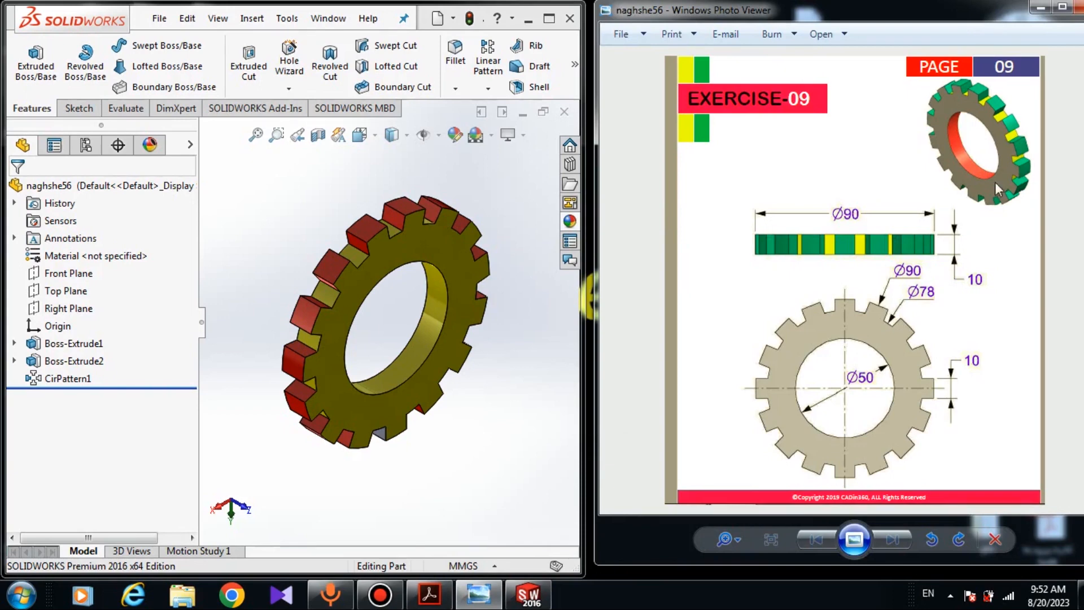
{"action": "left_click", "coordinate": [1074, 7]}
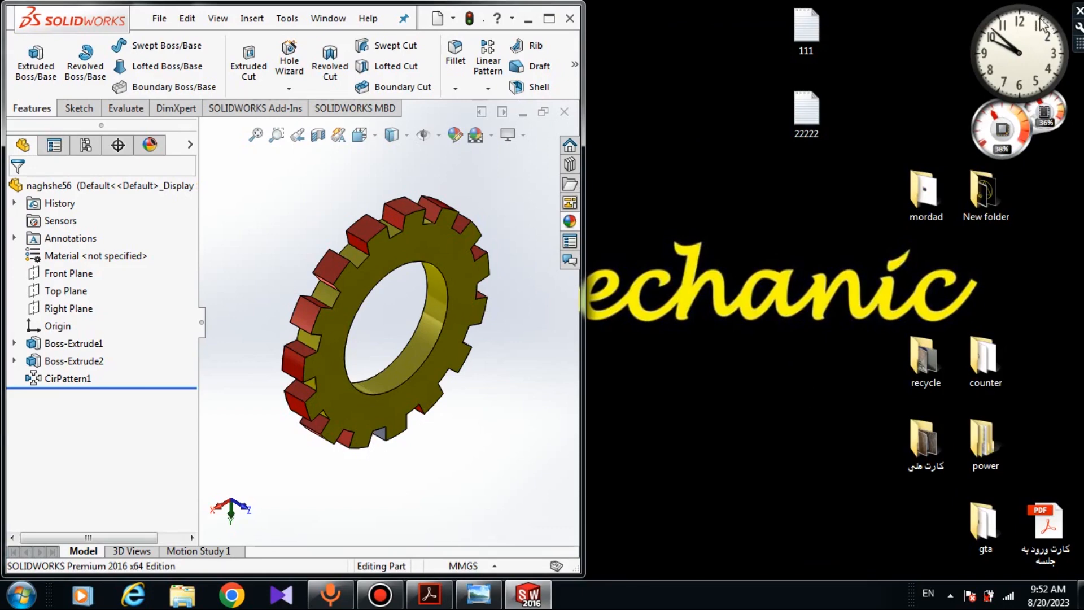
{"action": "left_click", "coordinate": [478, 594]}
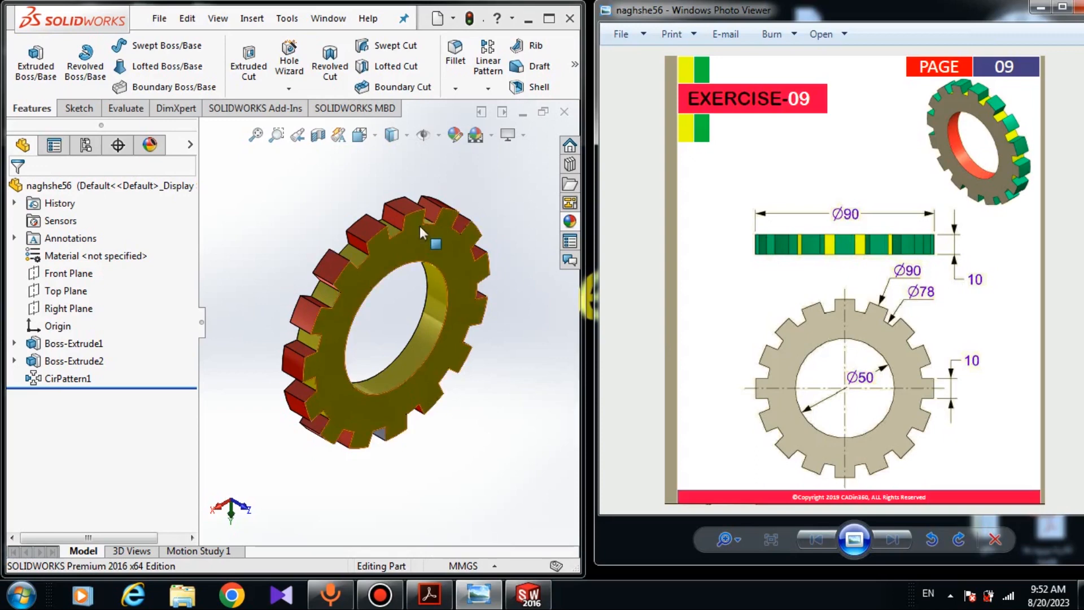
Close the open gear part and create a new part document.
{"action": "left_click", "coordinate": [564, 111]}
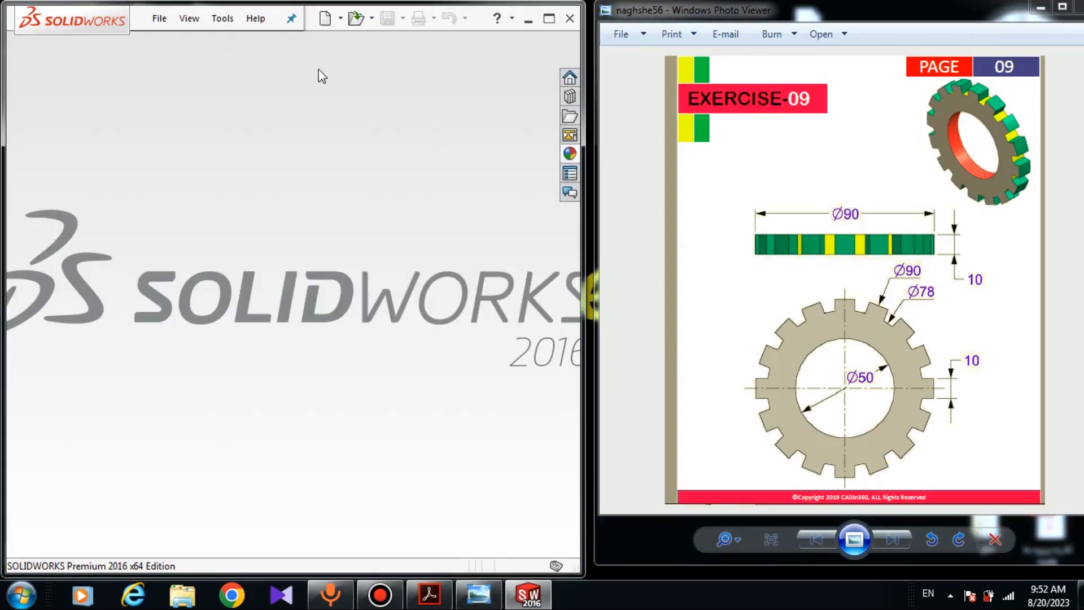
{"action": "left_click", "coordinate": [325, 22]}
{"action": "left_click", "coordinate": [577, 426]}
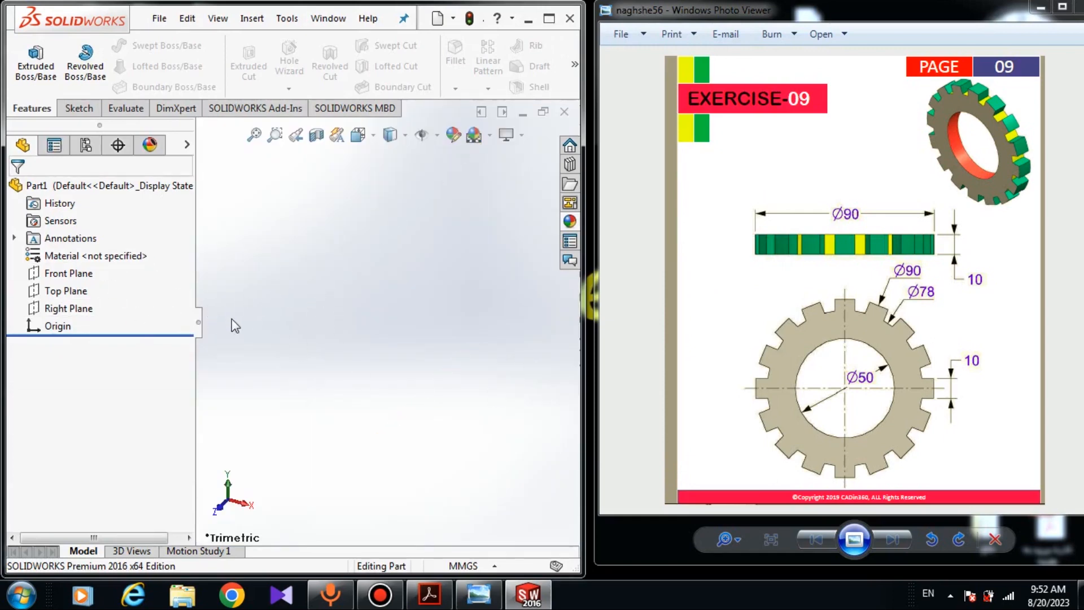
Start a new sketch on the Front Plane.
{"action": "left_click", "coordinate": [79, 274]}
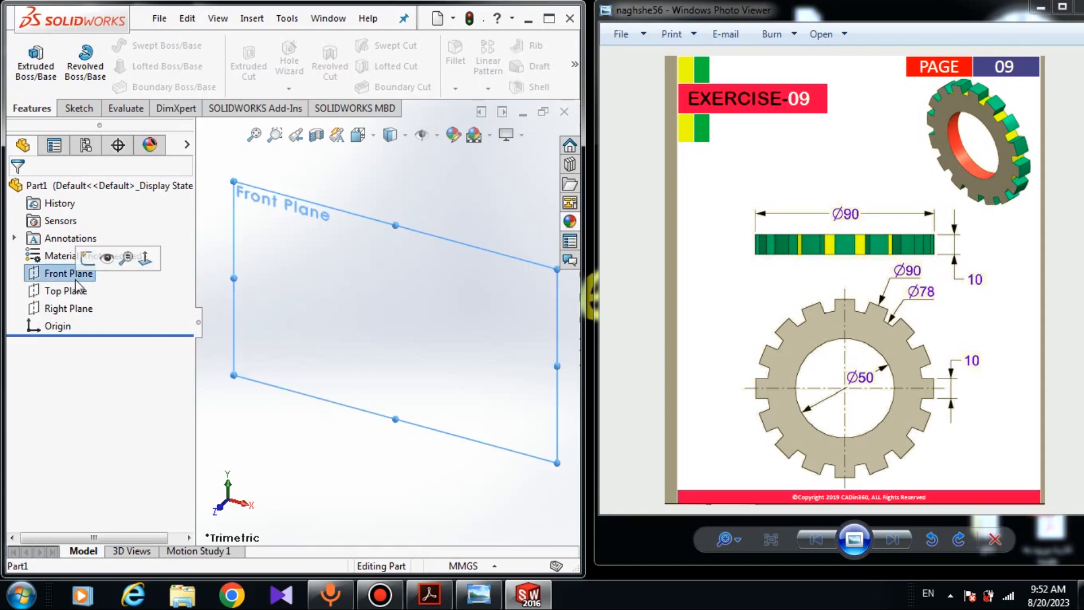
{"action": "left_click", "coordinate": [88, 260]}
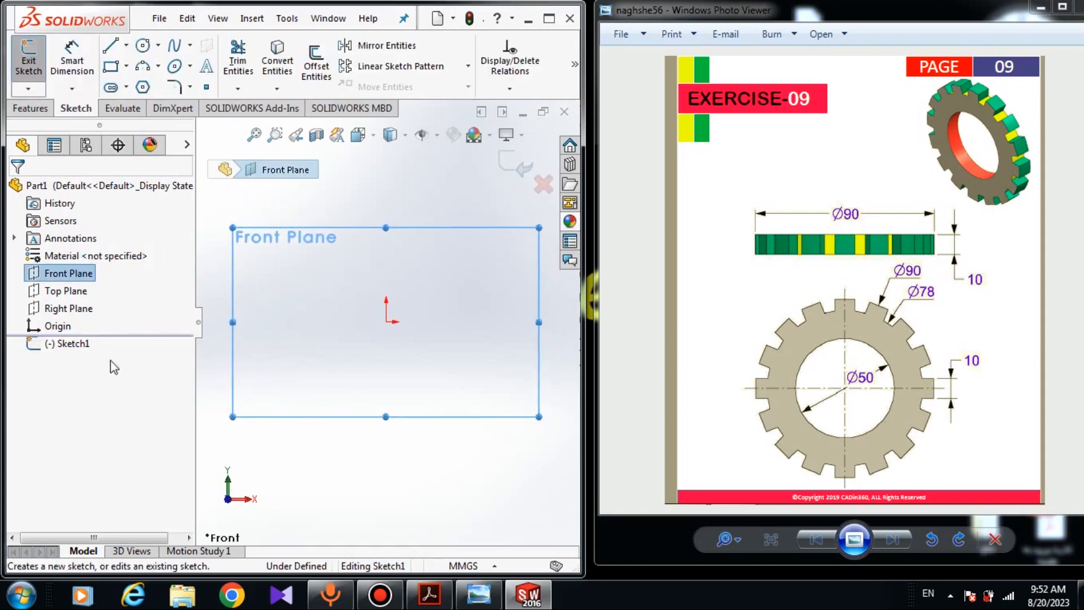
{"action": "left_click", "coordinate": [286, 375]}
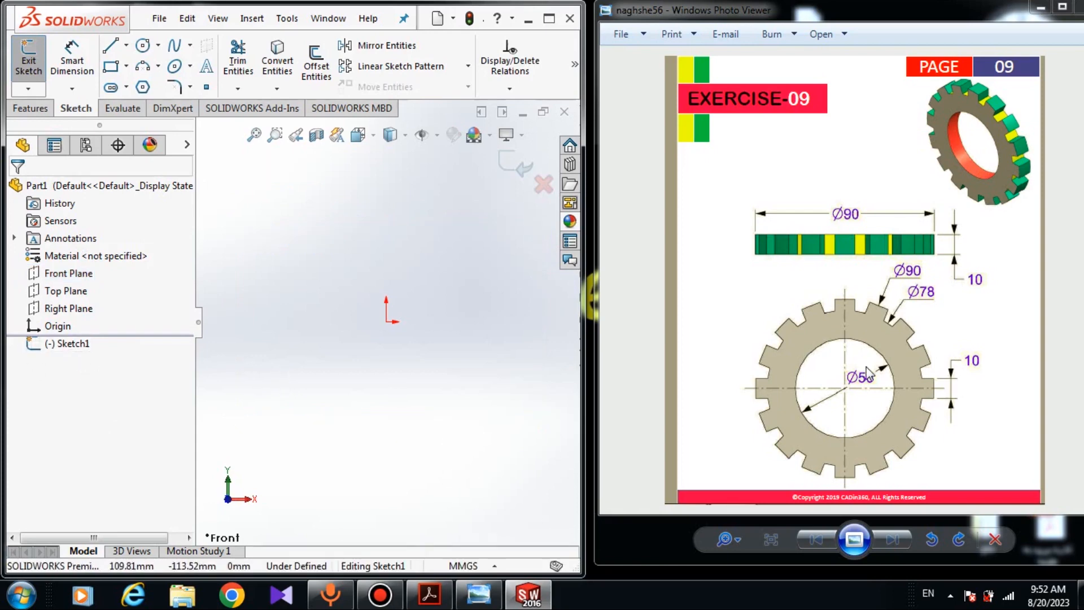
Sketch three concentric circles centred on the origin, about 60, 83 and 125 mm in diameter.
{"action": "left_click", "coordinate": [142, 46]}
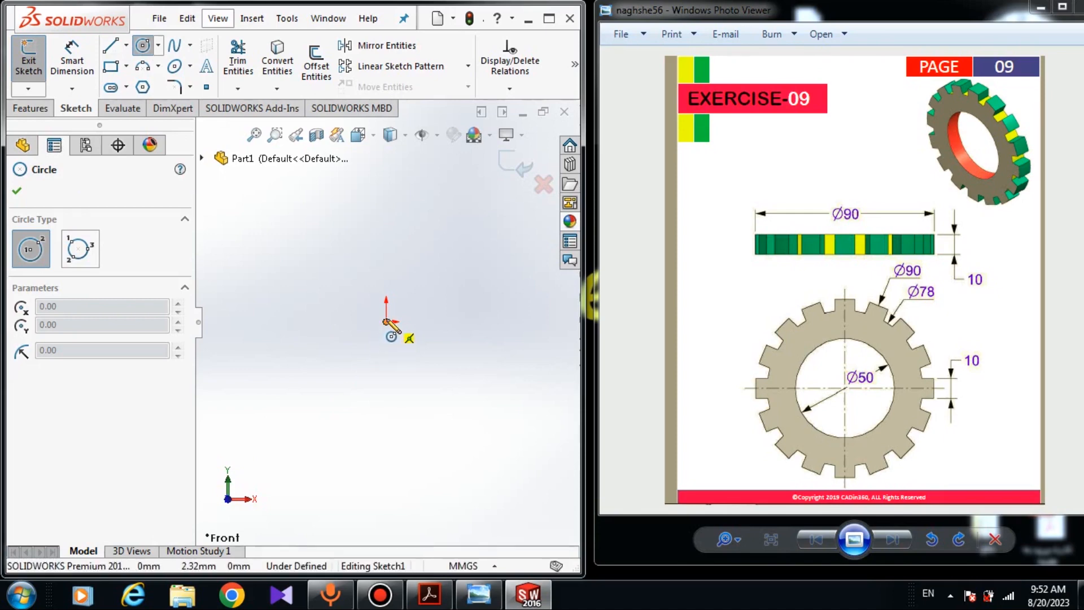
{"action": "left_click", "coordinate": [386, 322]}
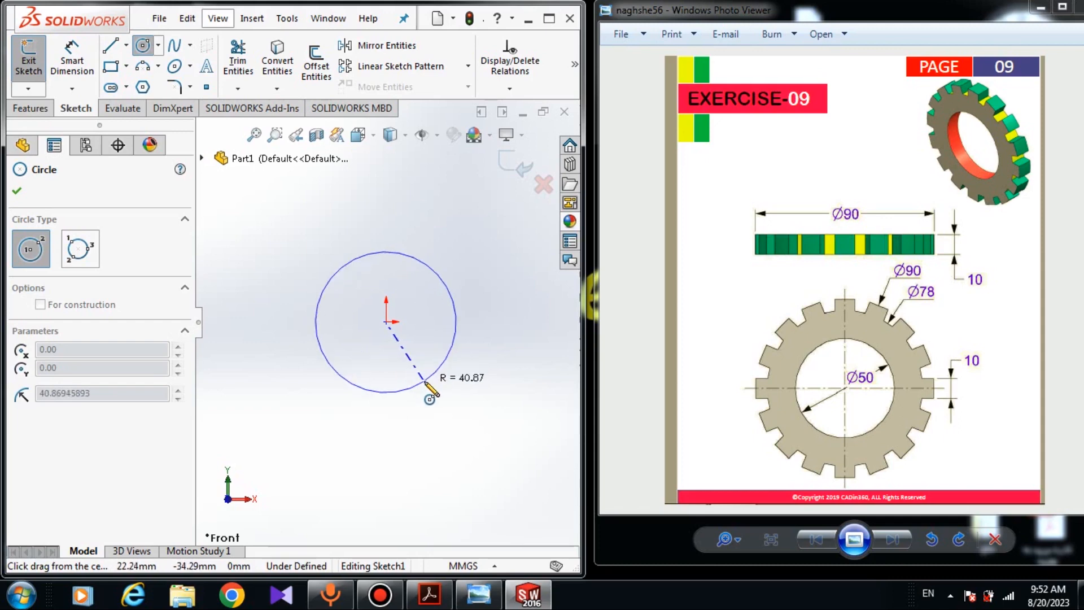
{"action": "left_click", "coordinate": [415, 367]}
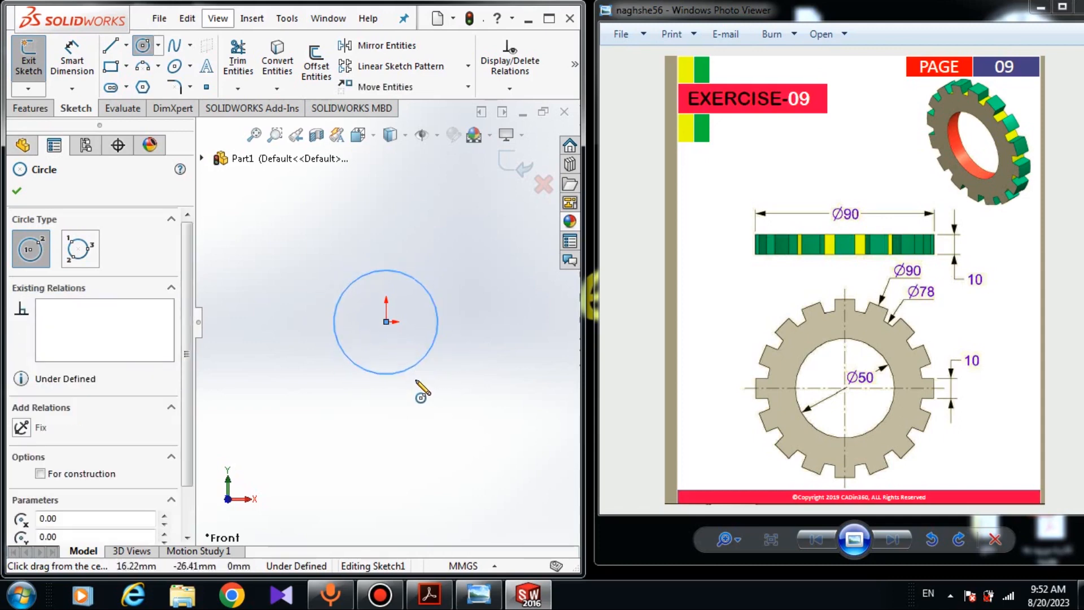
{"action": "left_click", "coordinate": [386, 322]}
{"action": "left_click", "coordinate": [428, 400]}
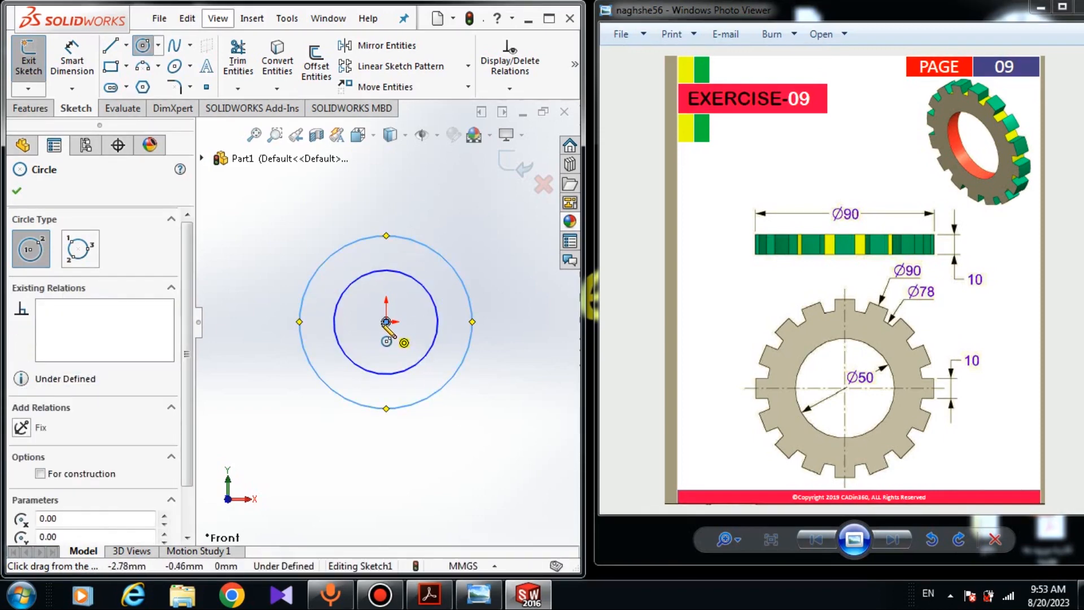
{"action": "left_click", "coordinate": [386, 322]}
{"action": "left_click", "coordinate": [450, 441]}
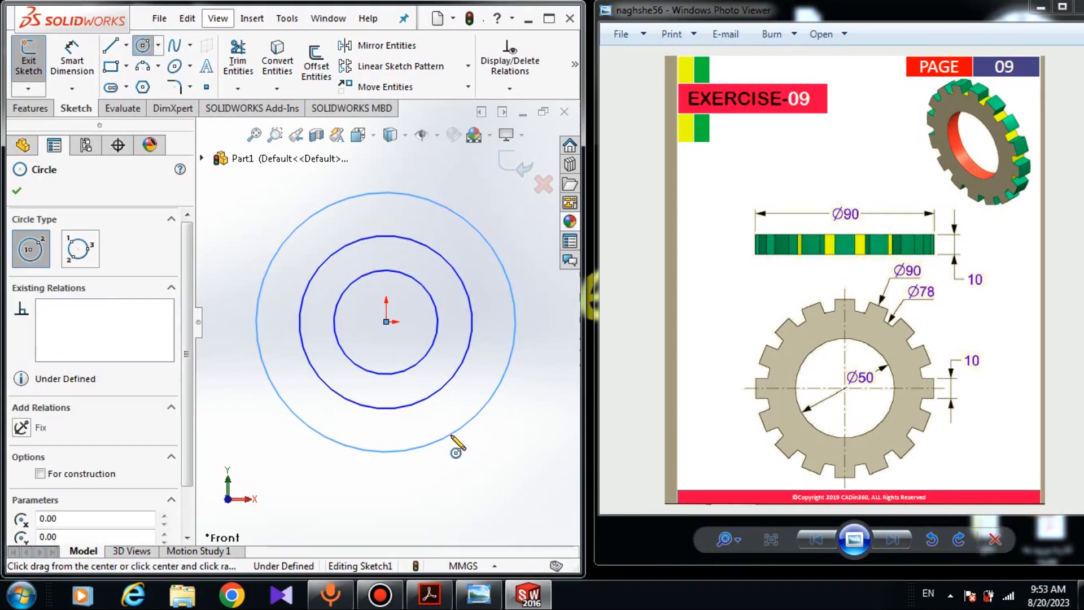
{"action": "right_click", "coordinate": [531, 414]}
{"action": "left_click", "coordinate": [564, 421]}
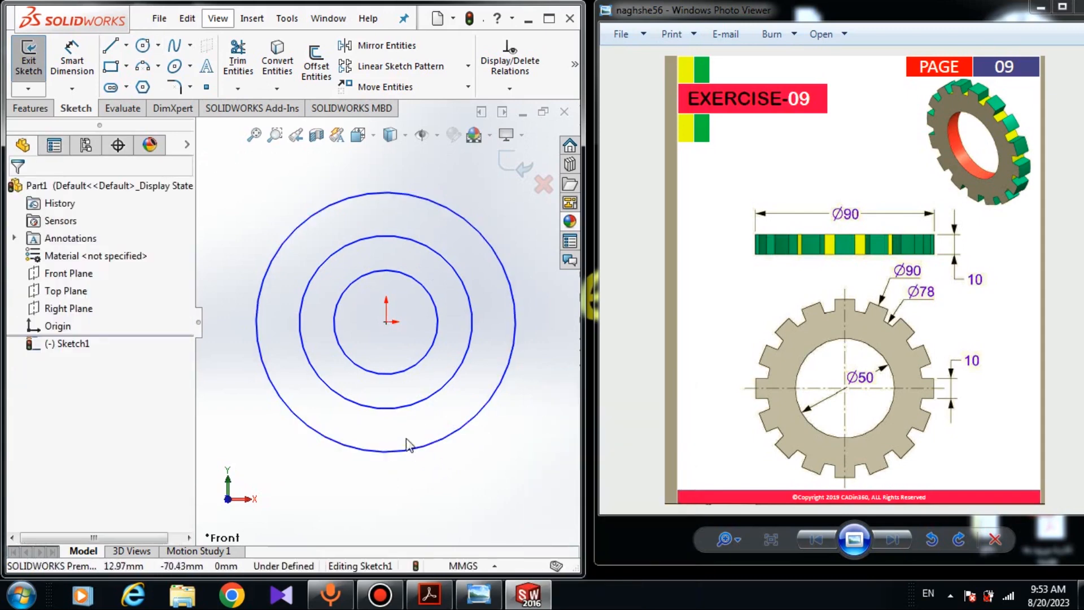
Dimension the innermost circle with a diameter of 50 mm.
{"action": "left_click", "coordinate": [73, 62]}
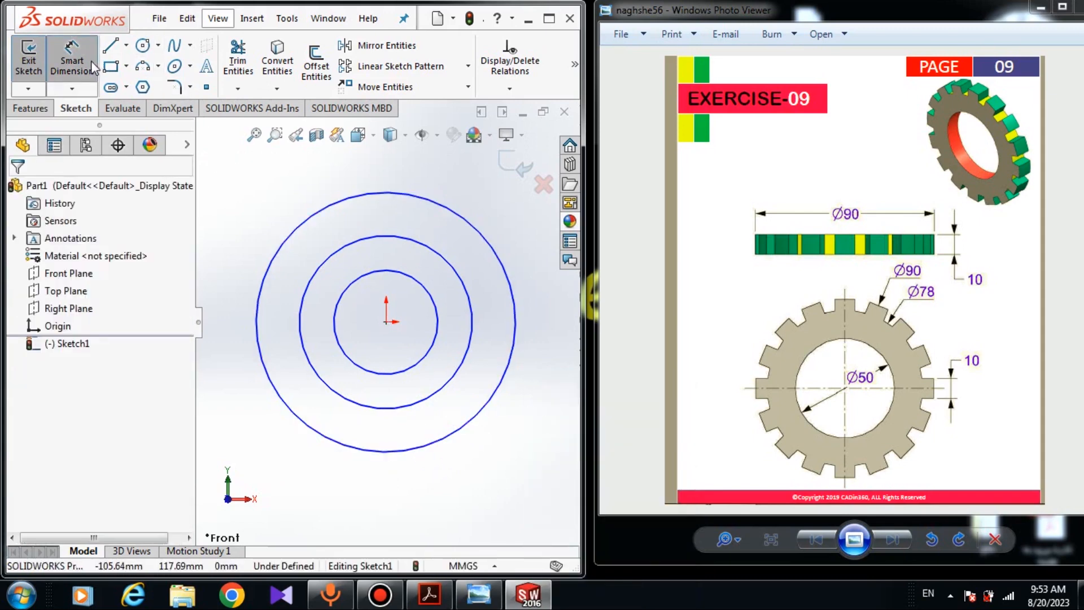
{"action": "left_click", "coordinate": [431, 296]}
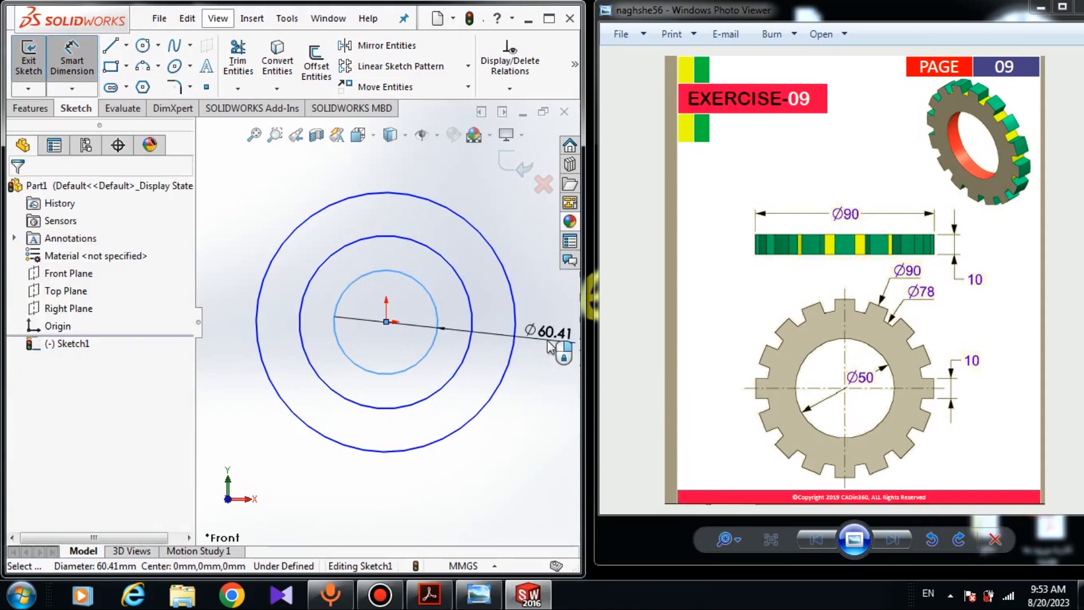
{"action": "left_click", "coordinate": [550, 347]}
{"action": "type", "text": "50"}
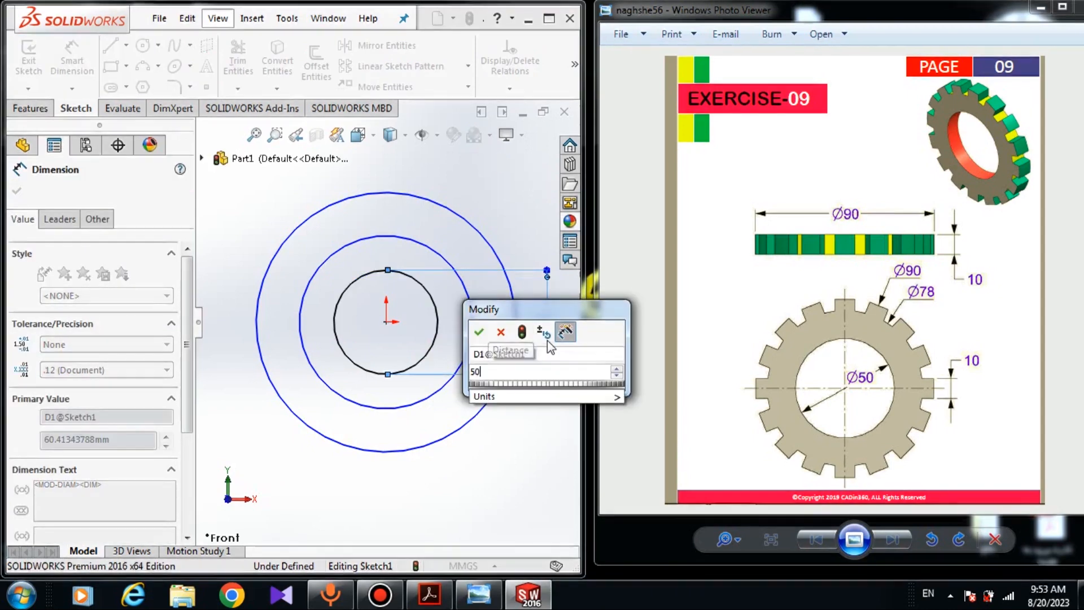
{"action": "key", "text": "Return"}
Dimension the middle circle with a diameter of 78 mm.
{"action": "left_click", "coordinate": [469, 345]}
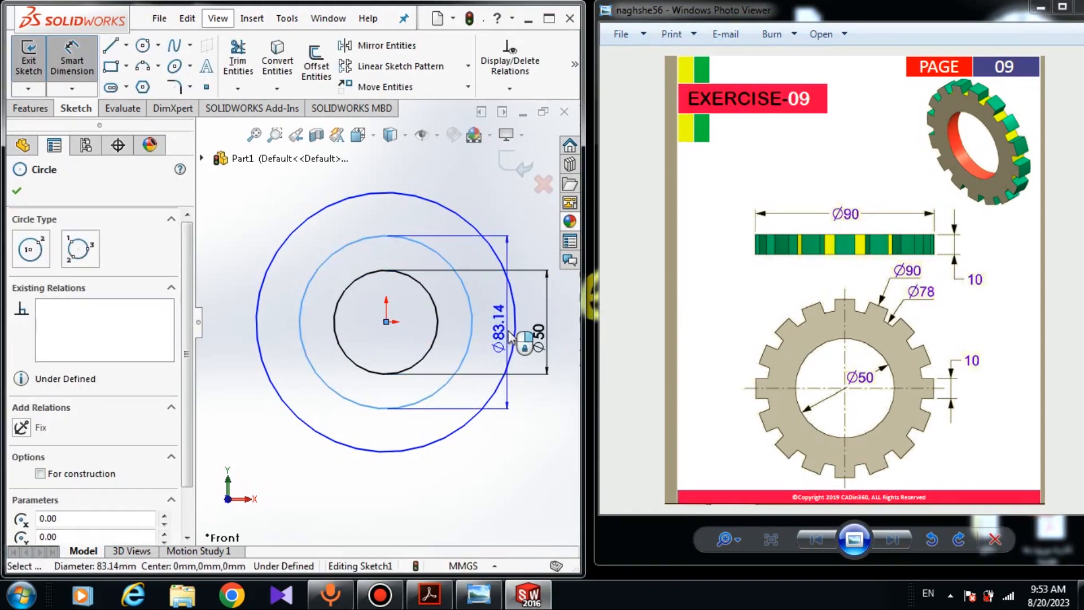
{"action": "left_click", "coordinate": [565, 364]}
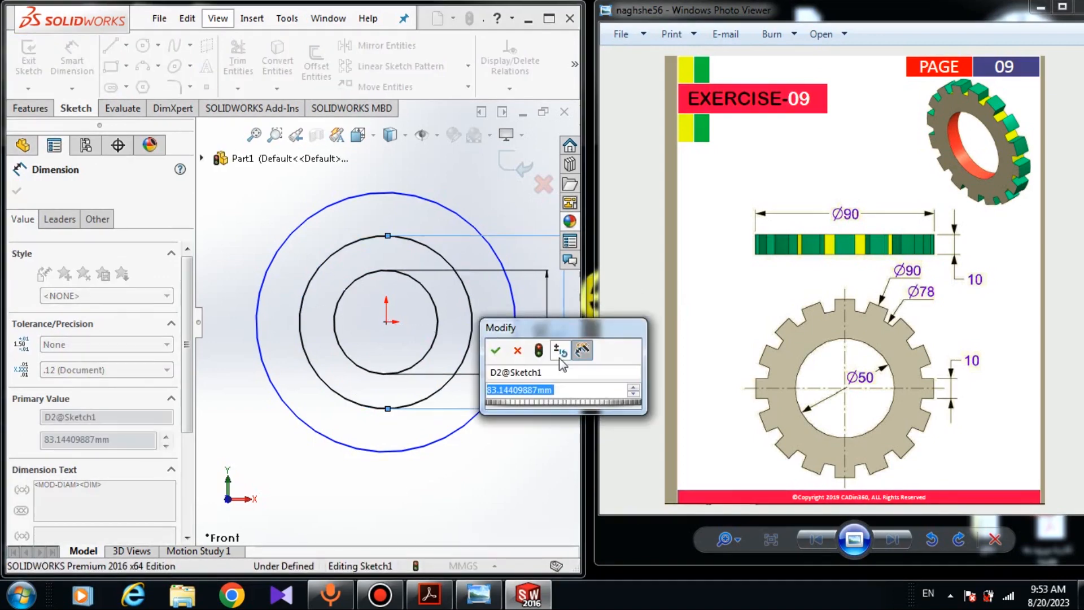
{"action": "type", "text": "78"}
{"action": "key", "text": "Return"}
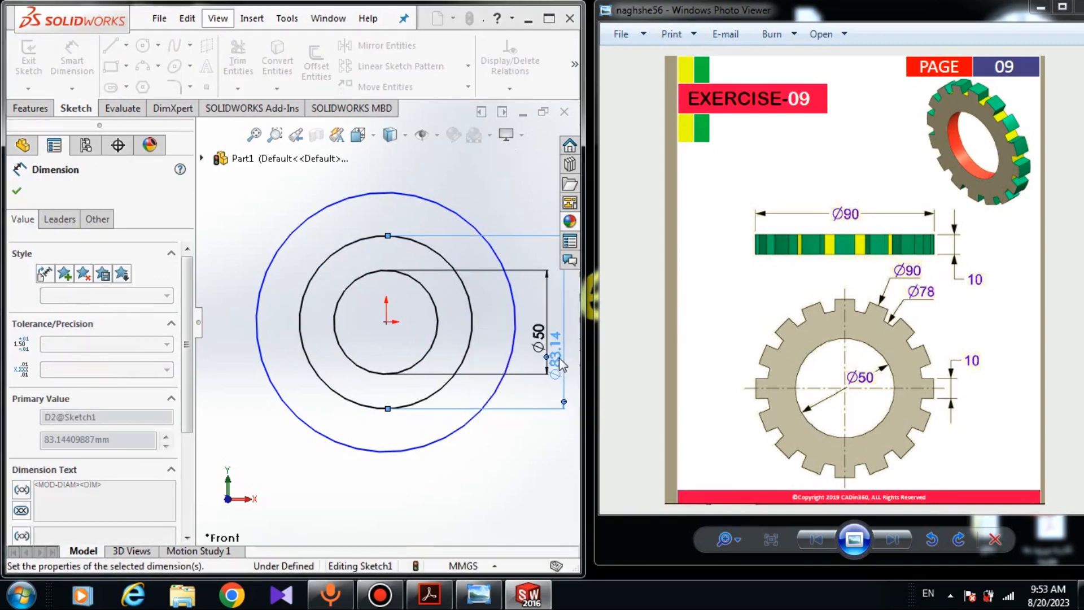
Dimension the outermost circle with a diameter of 90 mm and end dimensioning.
{"action": "left_click", "coordinate": [360, 194]}
{"action": "left_click", "coordinate": [232, 294]}
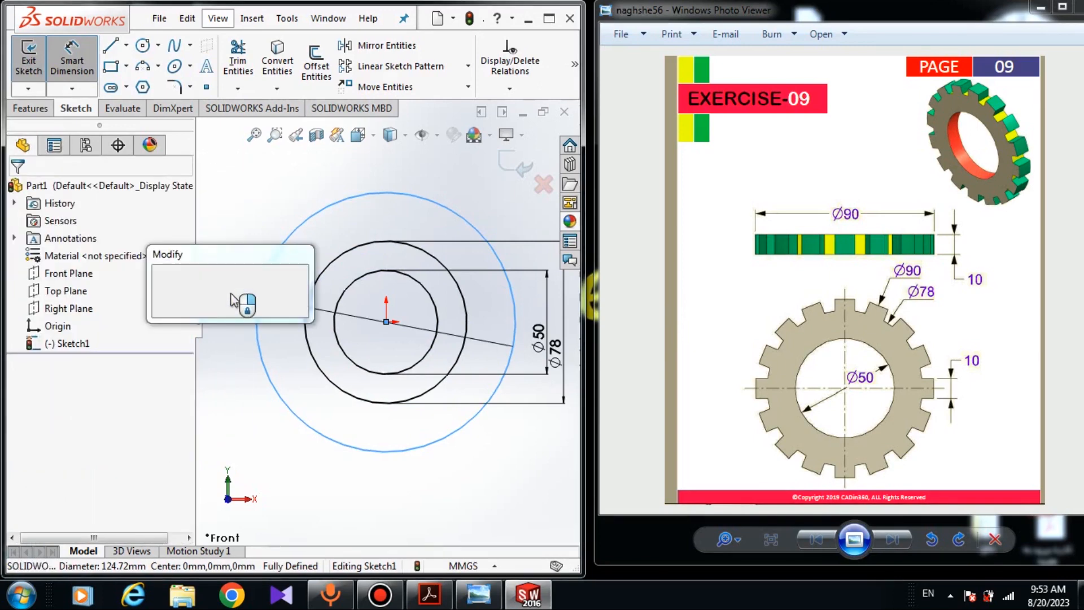
{"action": "type", "text": "9"}
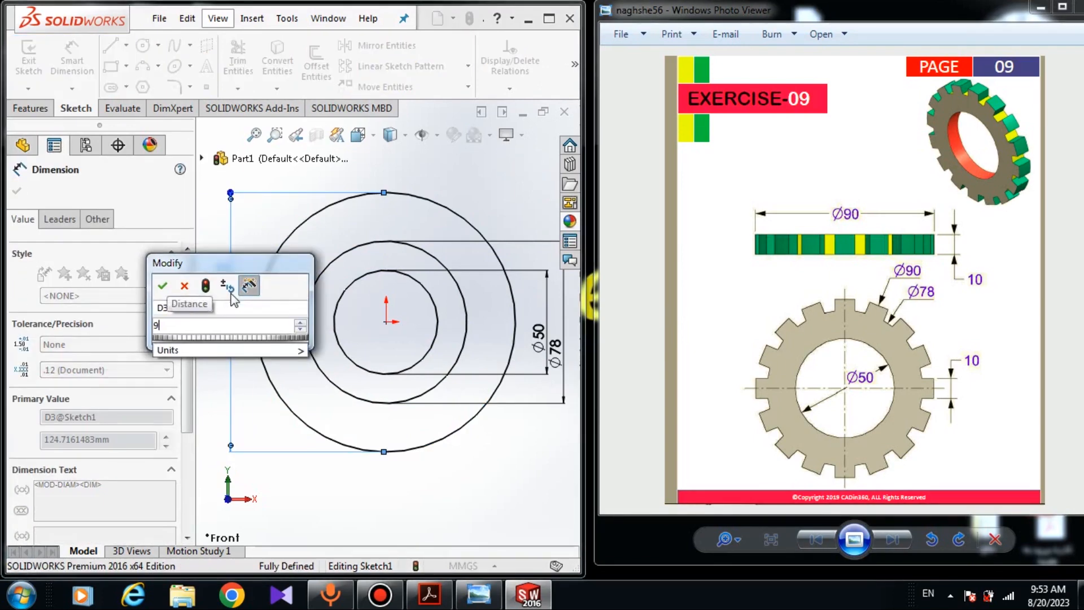
{"action": "type", "text": "90"}
{"action": "key", "text": "Return"}
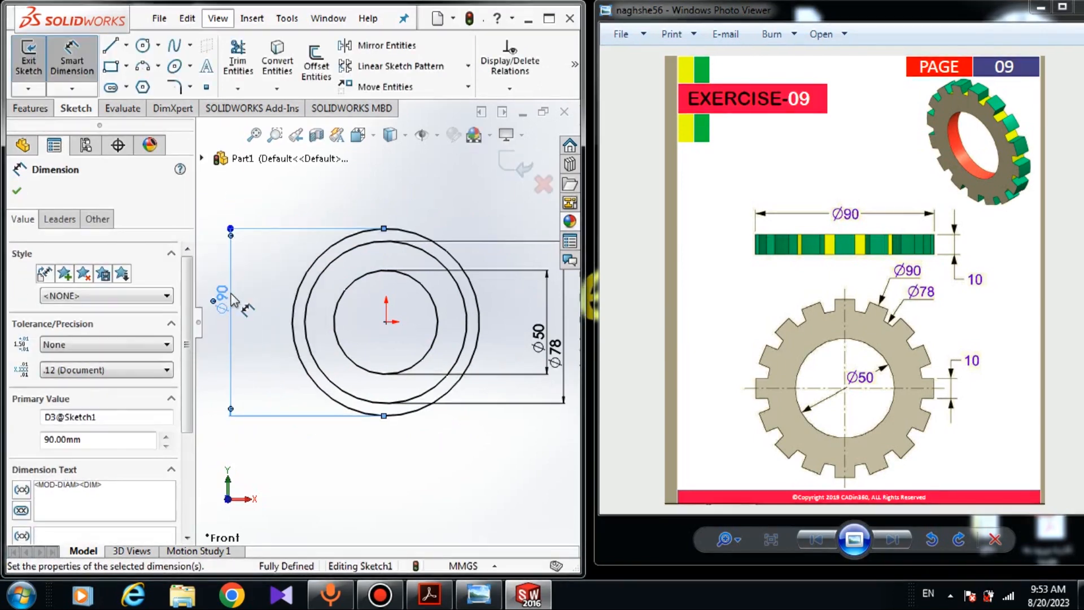
{"action": "left_click", "coordinate": [19, 191]}
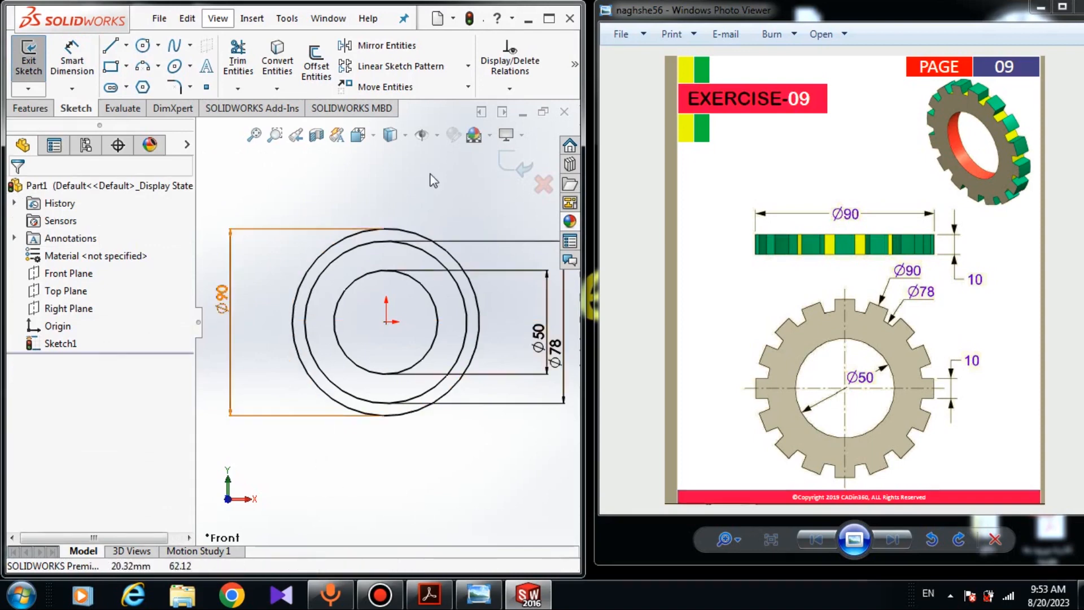
Draw a vertical centerline through the origin, from the highest to the lowest quadrant point of the outer circle.
{"action": "left_click", "coordinate": [126, 45]}
{"action": "left_click", "coordinate": [151, 86]}
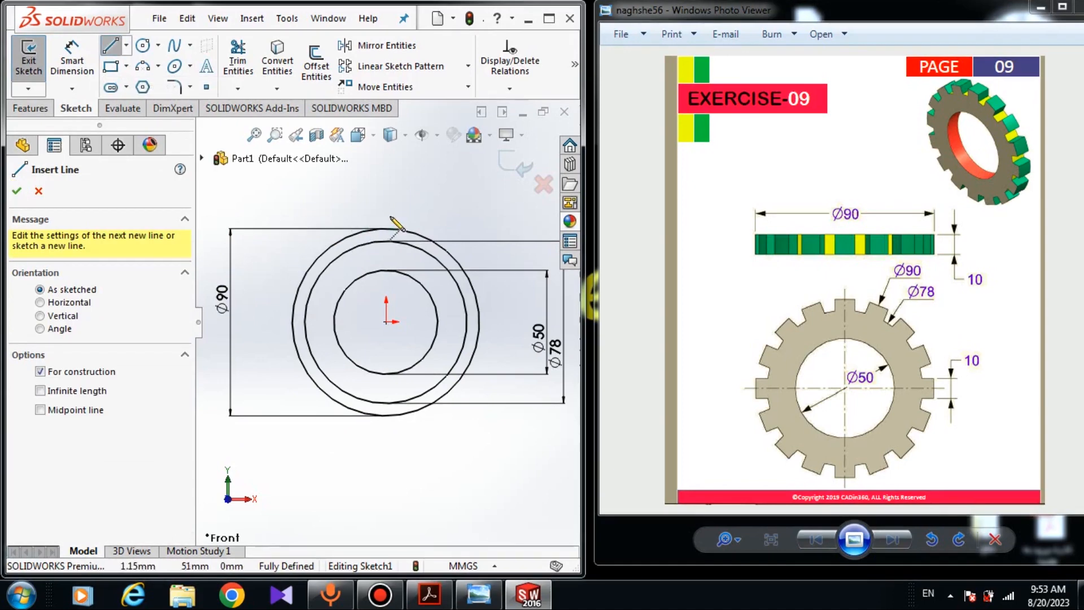
{"action": "left_click", "coordinate": [387, 229]}
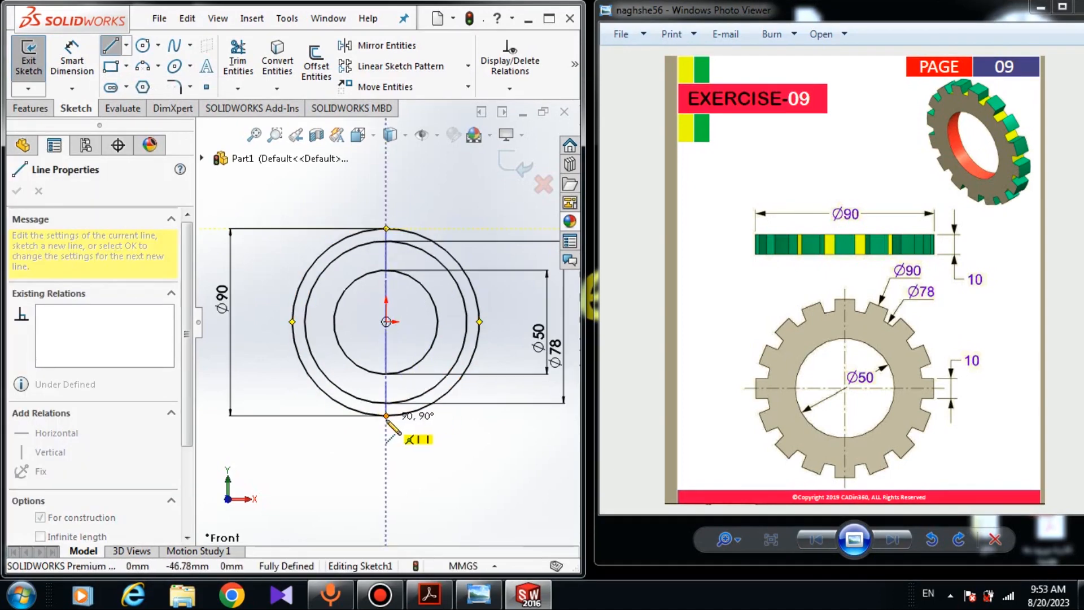
{"action": "left_click", "coordinate": [386, 416]}
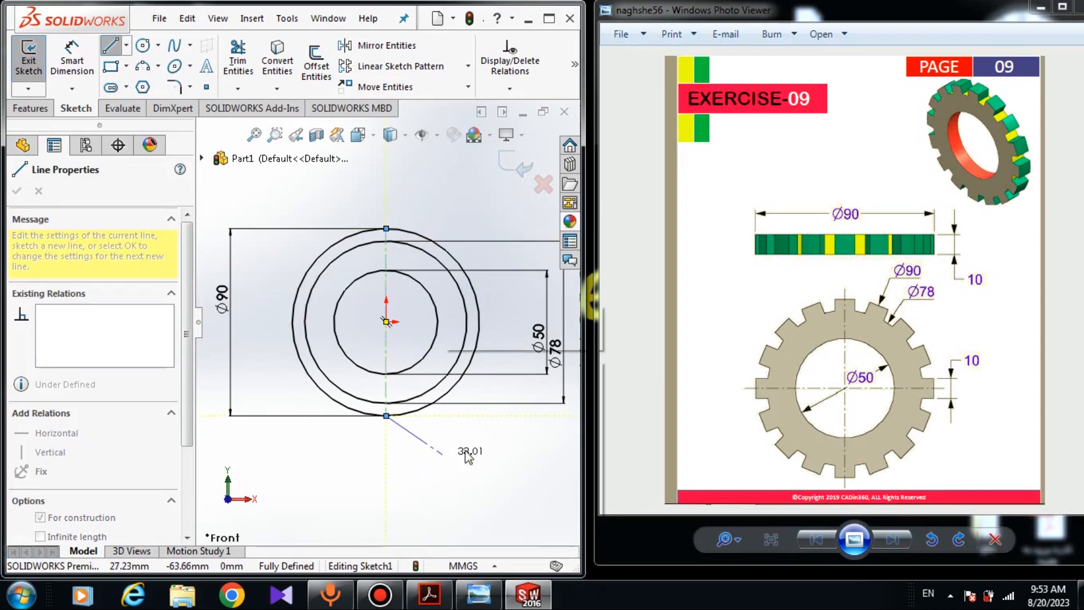
{"action": "right_click", "coordinate": [443, 357]}
{"action": "left_click", "coordinate": [484, 370]}
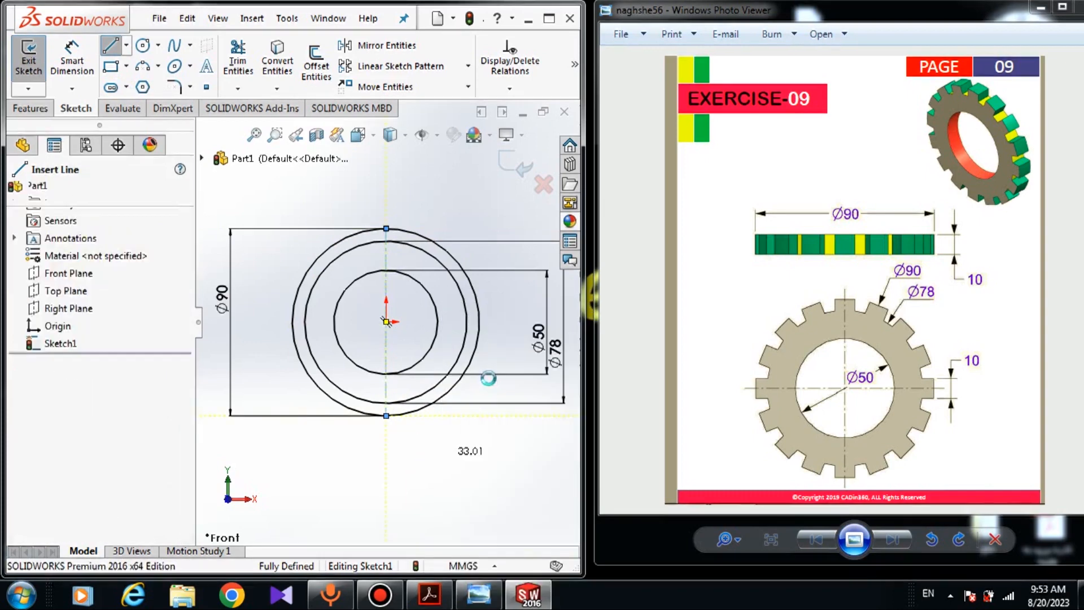
Draw a horizontal centerline through the origin, between the two side quadrant points of the outer circle.
{"action": "left_click", "coordinate": [126, 44]}
{"action": "left_click", "coordinate": [148, 85]}
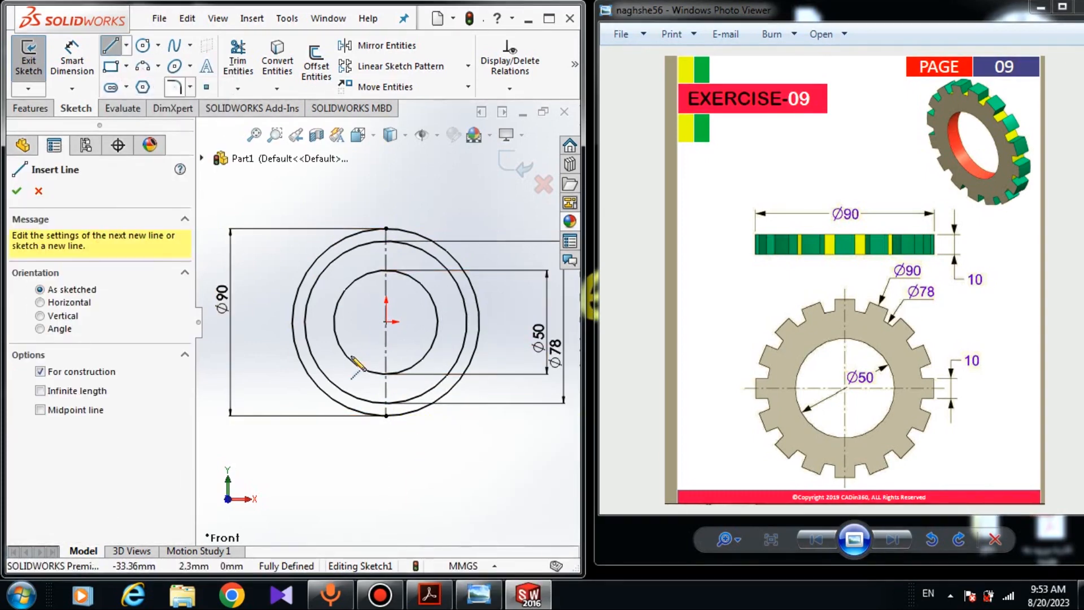
{"action": "left_click", "coordinate": [292, 322]}
{"action": "left_click", "coordinate": [479, 322]}
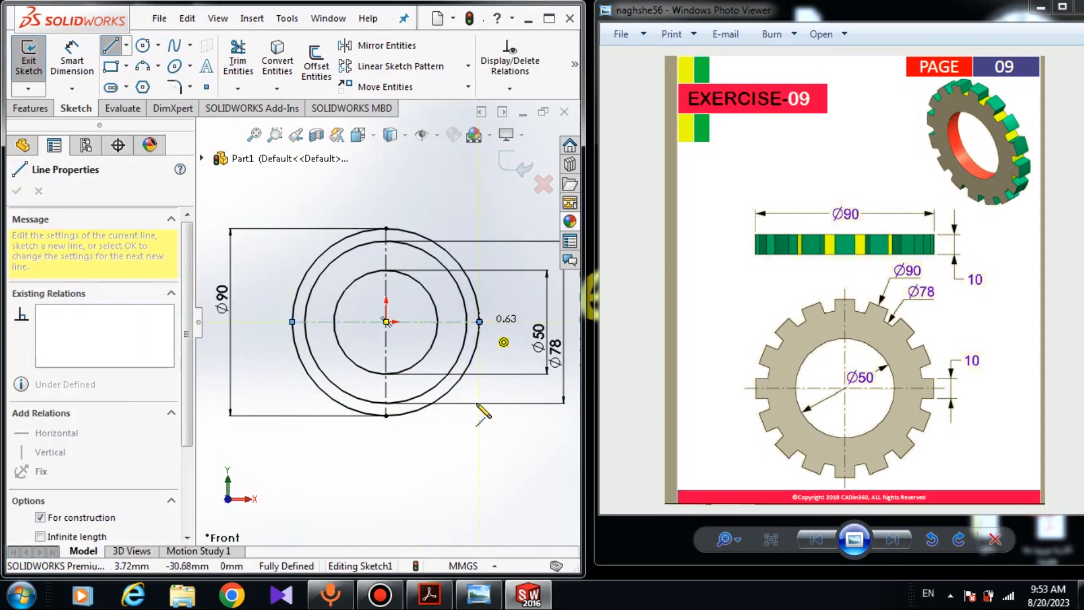
{"action": "key", "text": "Escape"}
{"action": "key", "text": "Escape"}
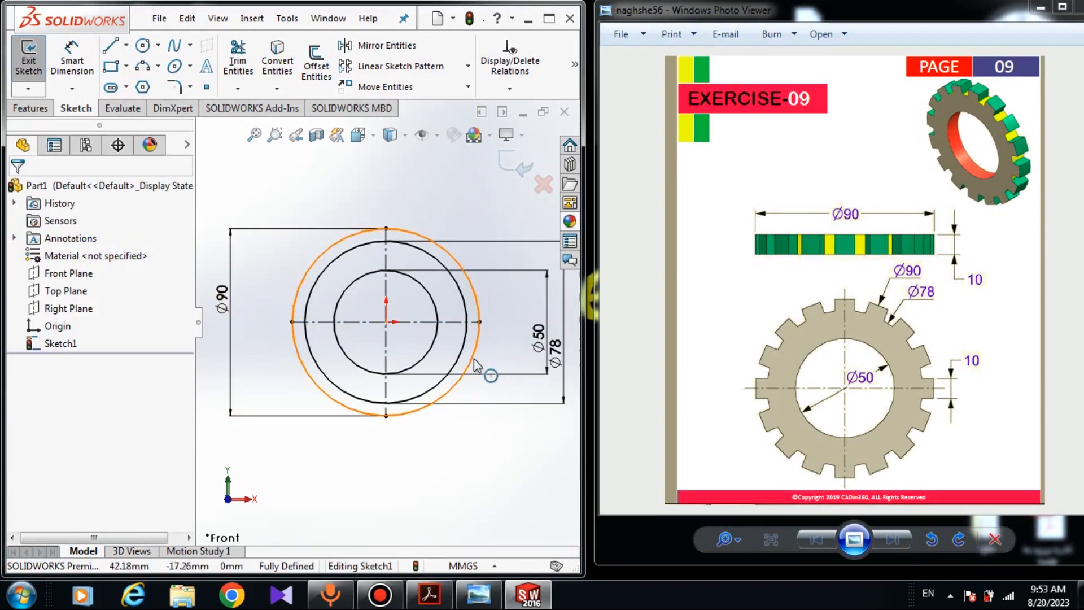
Sketch a vertical line from the 90 mm circle down to the 78 mm circle, about 7 mm left of the vertical centerline.
{"action": "left_click", "coordinate": [111, 45]}
{"action": "scroll", "coordinate": [284, 296], "scroll_direction": "down", "scroll_amount": 2}
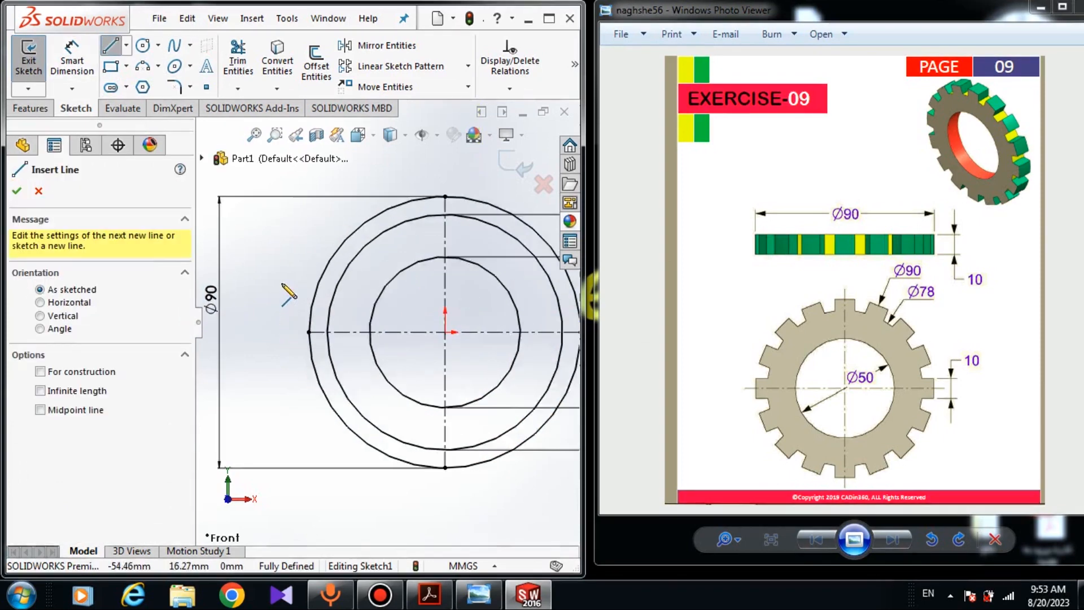
{"action": "scroll", "coordinate": [477, 230], "scroll_direction": "down", "scroll_amount": 4}
{"action": "scroll", "coordinate": [435, 266], "scroll_direction": "down", "scroll_amount": 3}
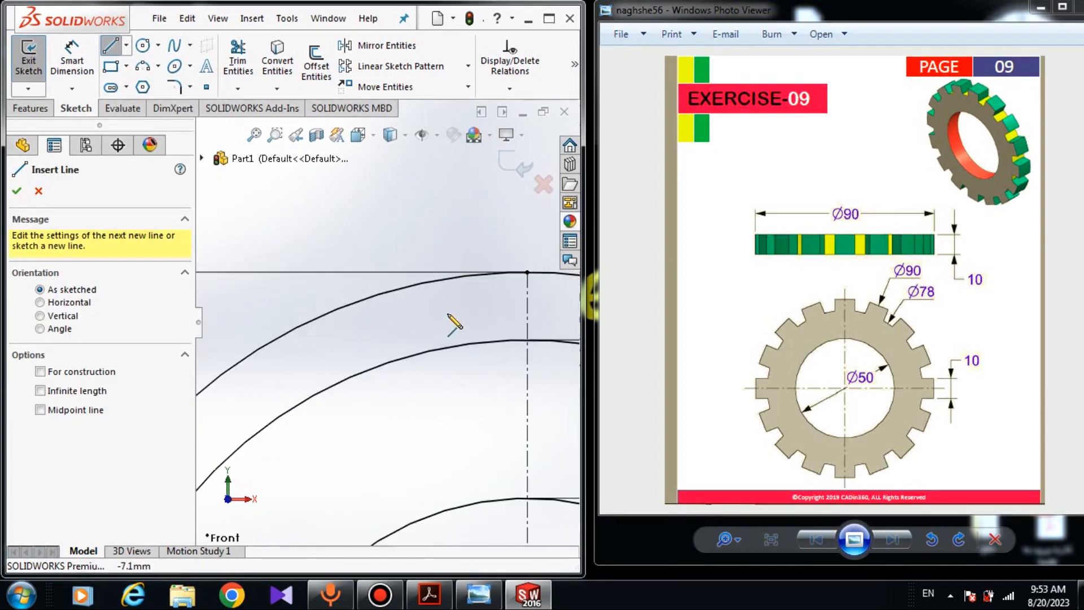
{"action": "left_click", "coordinate": [451, 279]}
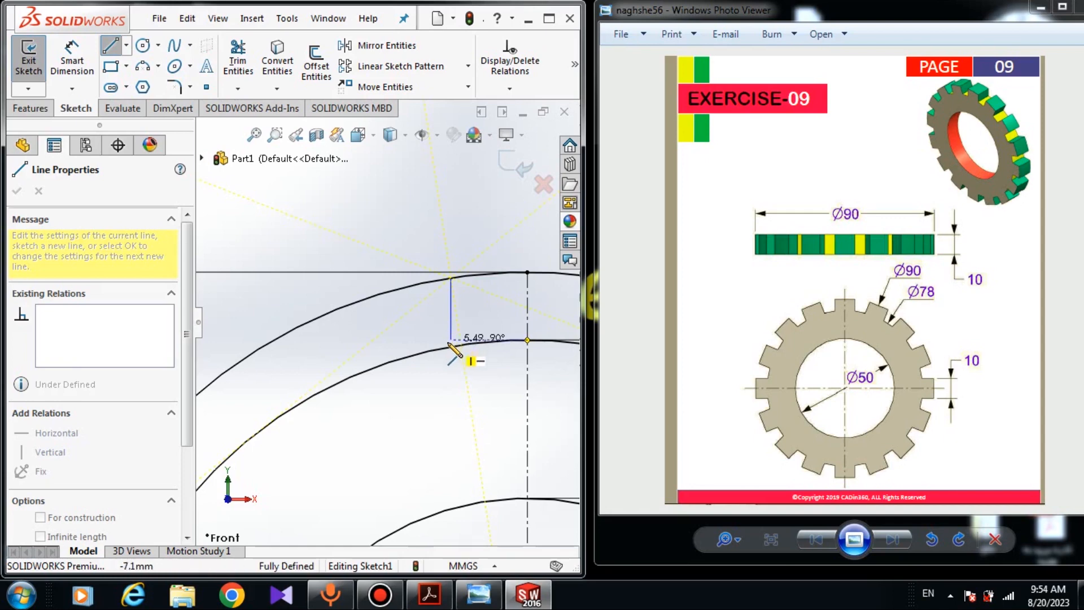
{"action": "left_click", "coordinate": [450, 346]}
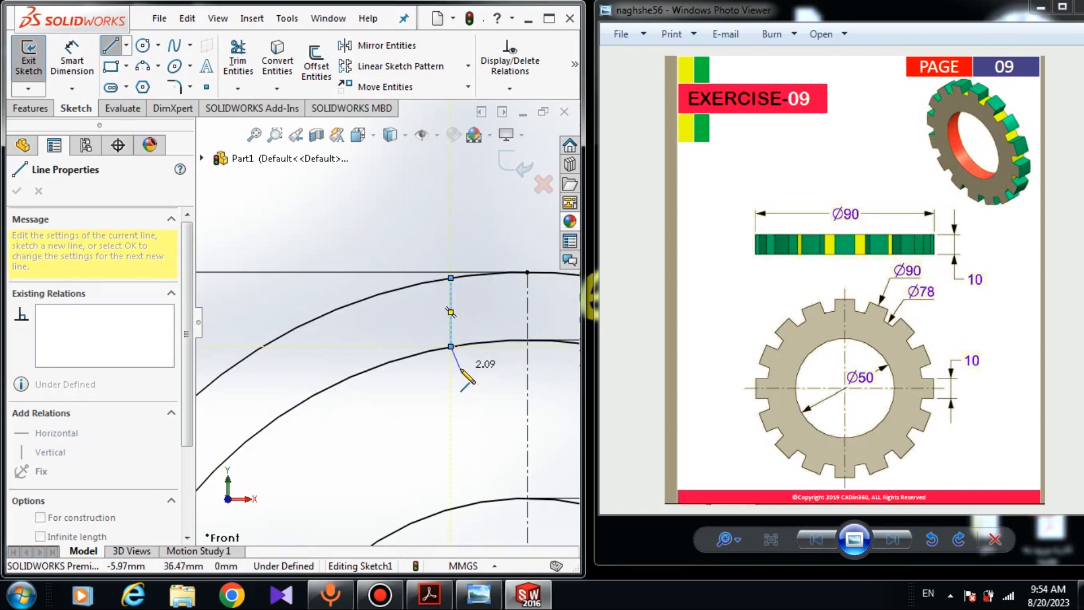
{"action": "right_click", "coordinate": [461, 370]}
{"action": "left_click", "coordinate": [496, 380]}
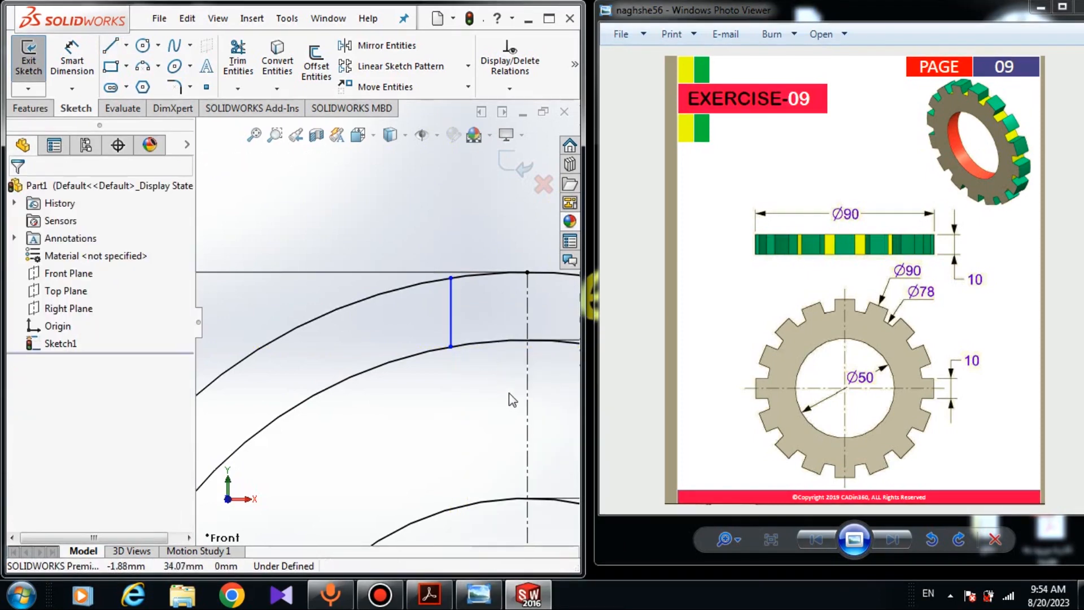
Turn on the display of sketch relations in the graphics area.
{"action": "scroll", "coordinate": [384, 319], "scroll_direction": "up", "scroll_amount": 2}
{"action": "scroll", "coordinate": [434, 292], "scroll_direction": "up", "scroll_amount": 3}
{"action": "scroll", "coordinate": [473, 226], "scroll_direction": "up", "scroll_amount": 4}
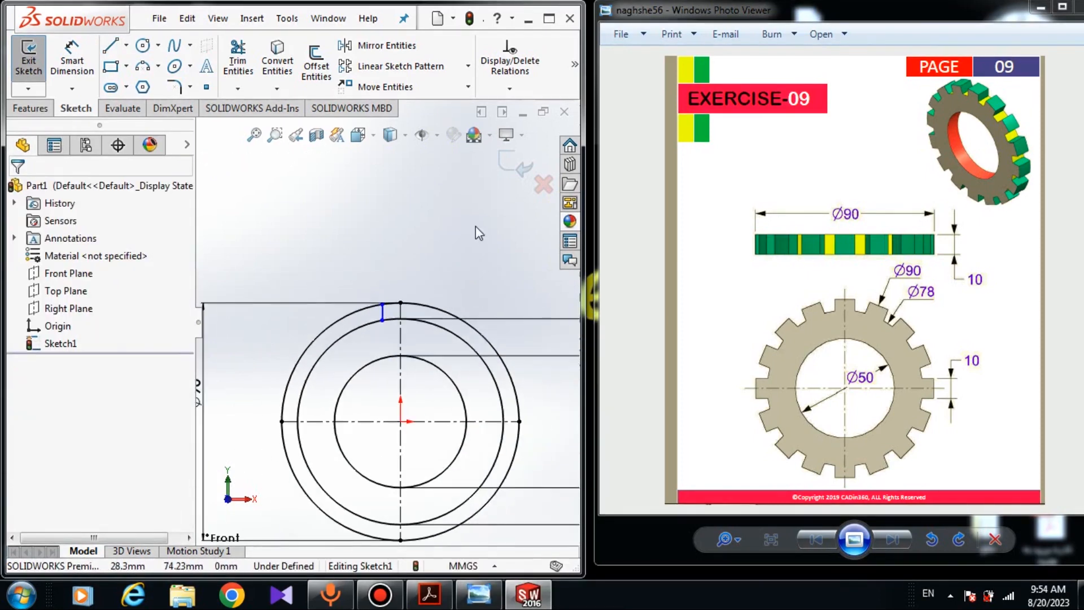
{"action": "scroll", "coordinate": [397, 209], "scroll_direction": "down", "scroll_amount": 2}
{"action": "left_click", "coordinate": [415, 142]}
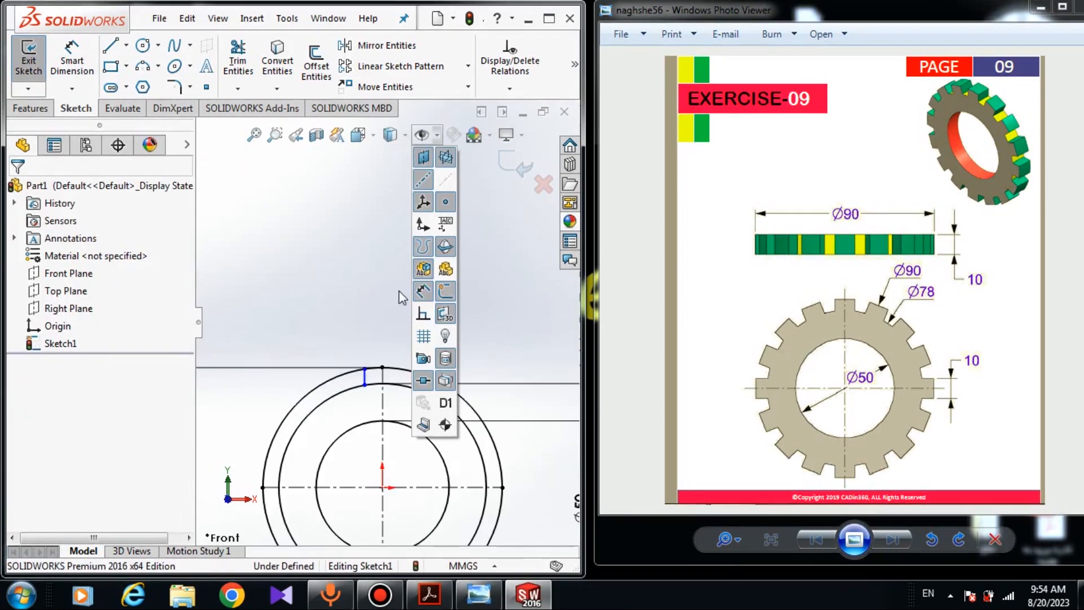
{"action": "left_click", "coordinate": [424, 316]}
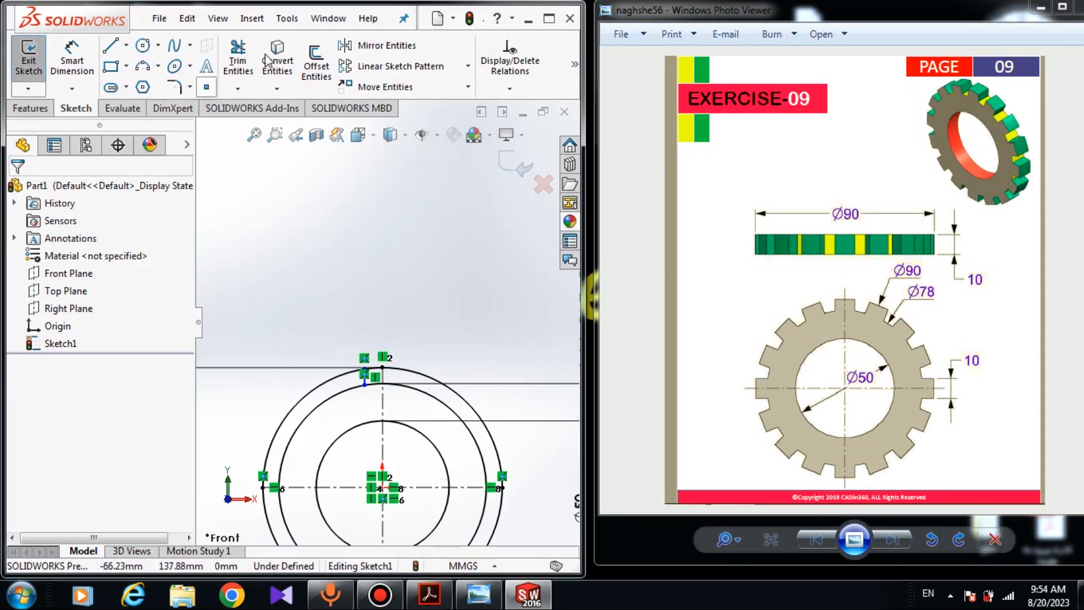
Mirror the short vertical line between the 78 mm and 90 mm circles about the vertical centerline, keeping the original.
{"action": "left_click", "coordinate": [377, 45]}
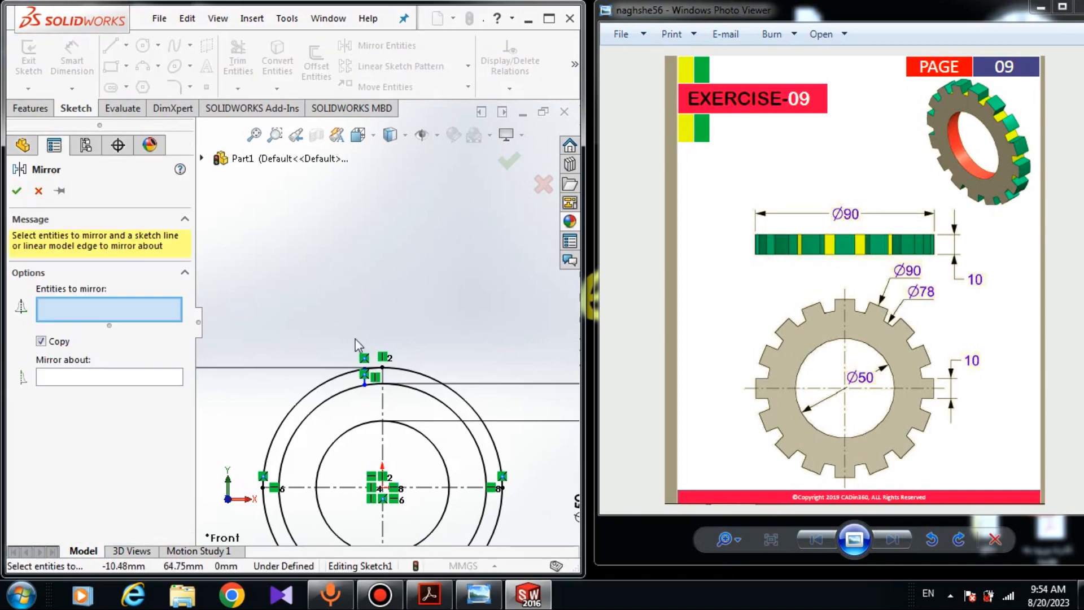
{"action": "scroll", "coordinate": [361, 350], "scroll_direction": "down", "scroll_amount": 6}
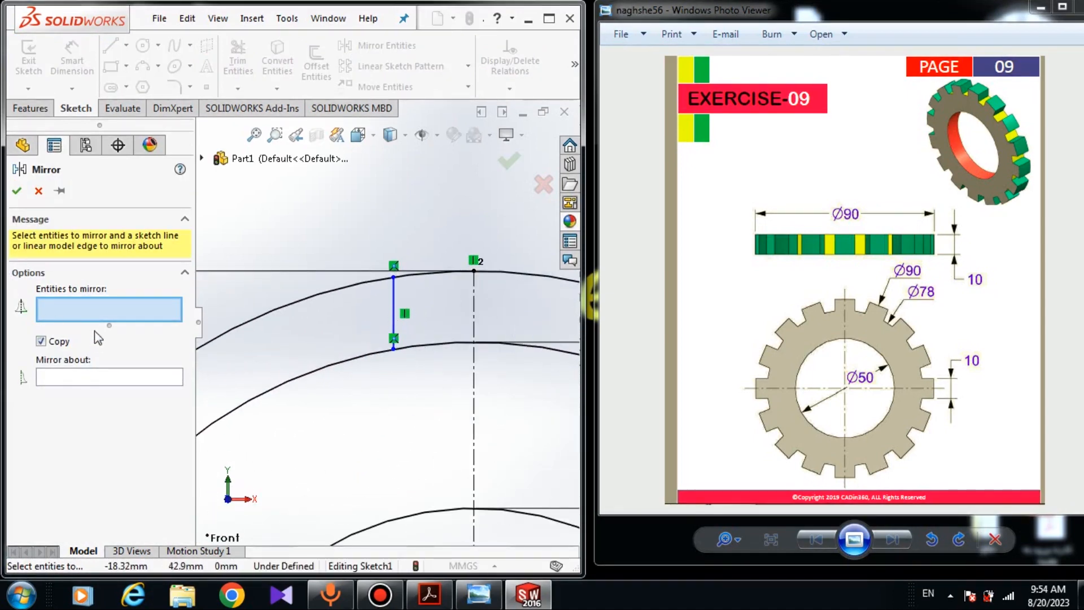
{"action": "left_click", "coordinate": [393, 305]}
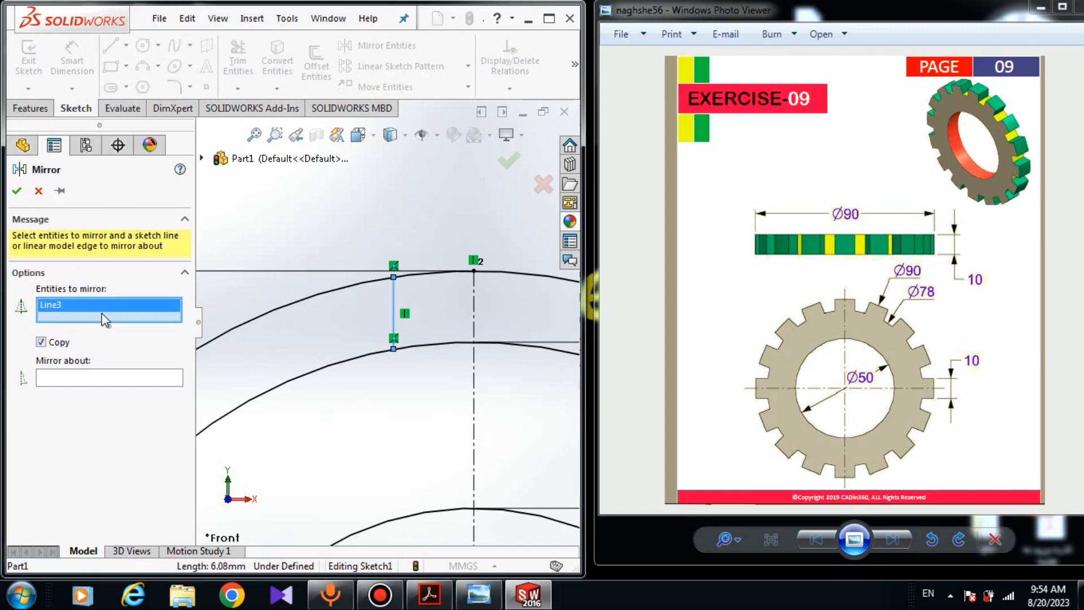
{"action": "left_click", "coordinate": [99, 379]}
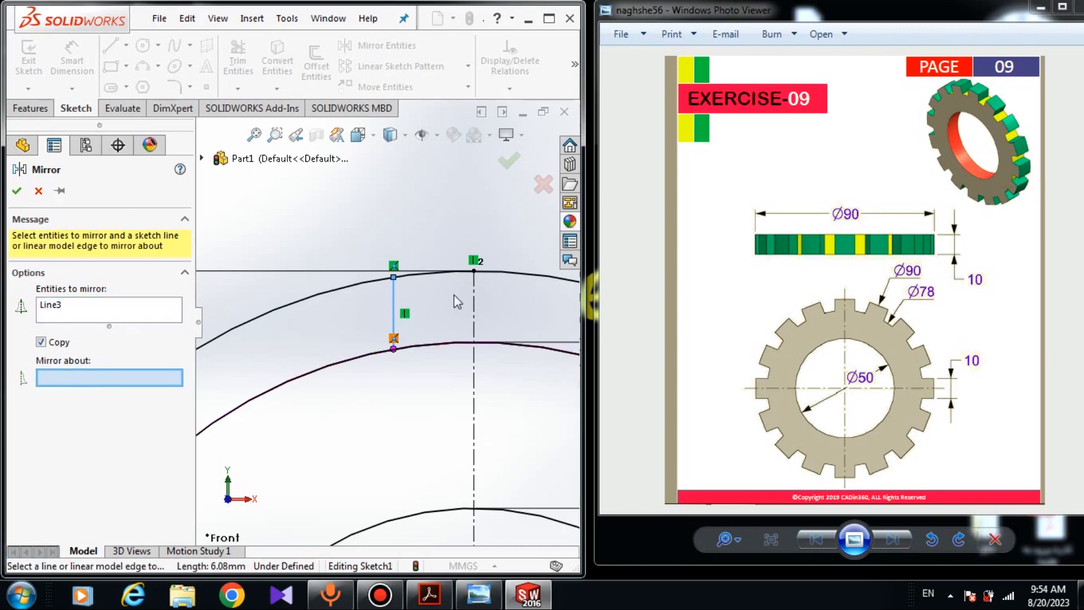
{"action": "left_click", "coordinate": [473, 303]}
{"action": "scroll", "coordinate": [462, 340], "scroll_direction": "up", "scroll_amount": 3}
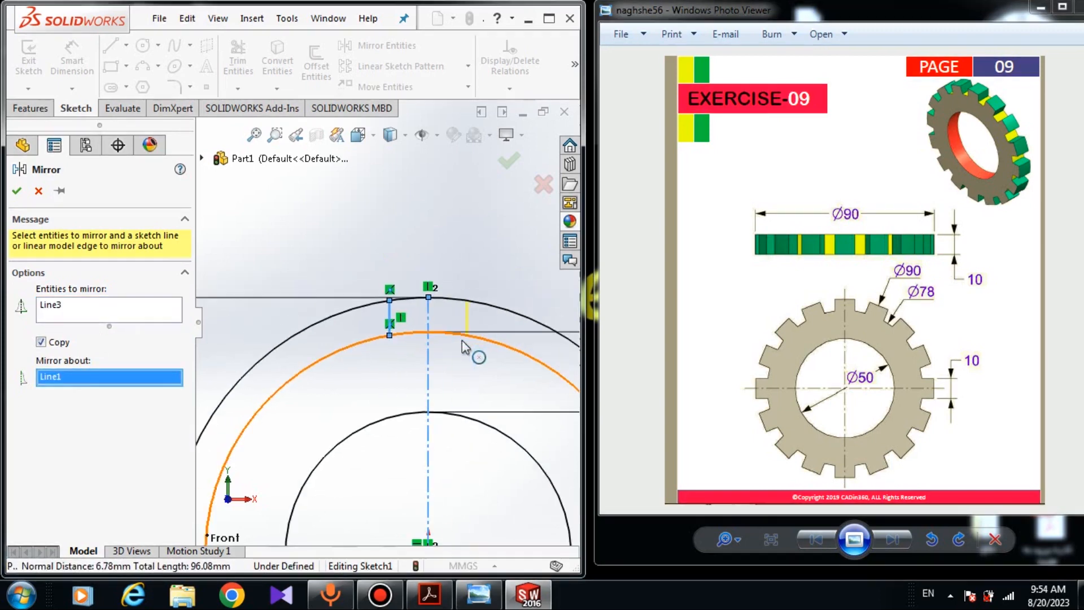
{"action": "left_click", "coordinate": [16, 192]}
Dimension the tooth width between the upper endpoints of the two short vertical lines as 10 mm and end dimensioning.
{"action": "left_click", "coordinate": [71, 59]}
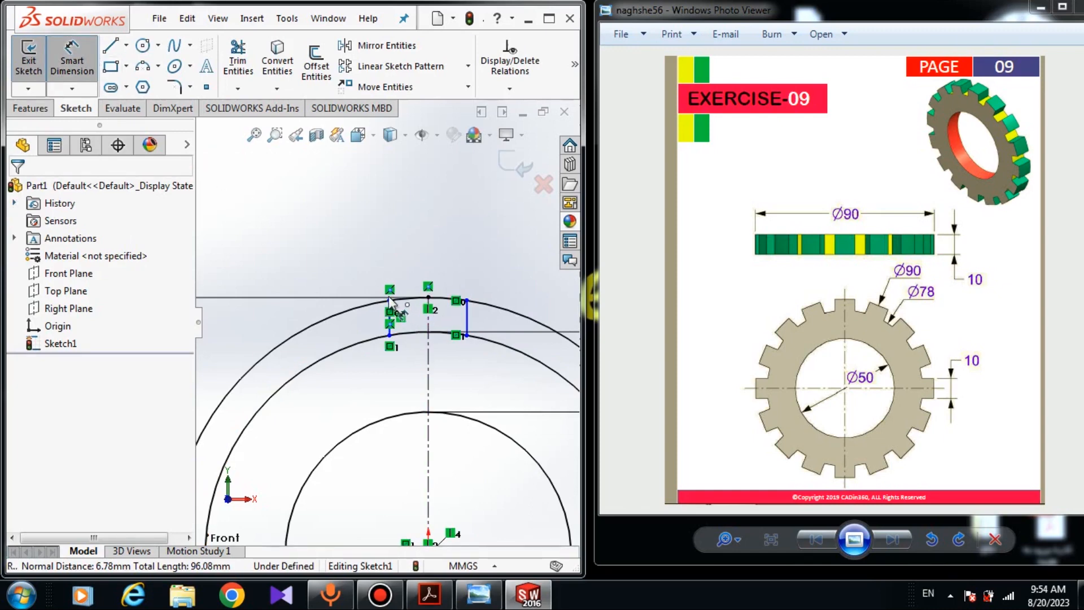
{"action": "left_click", "coordinate": [389, 298]}
{"action": "left_click", "coordinate": [466, 300]}
{"action": "left_click", "coordinate": [444, 250]}
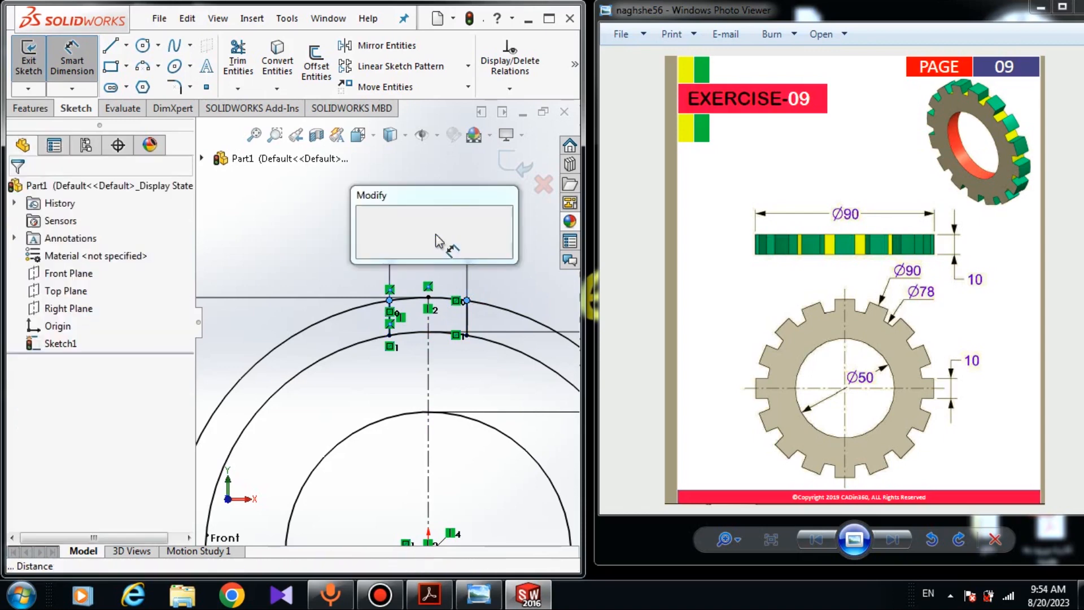
{"action": "type", "text": "10"}
{"action": "key", "text": "Return"}
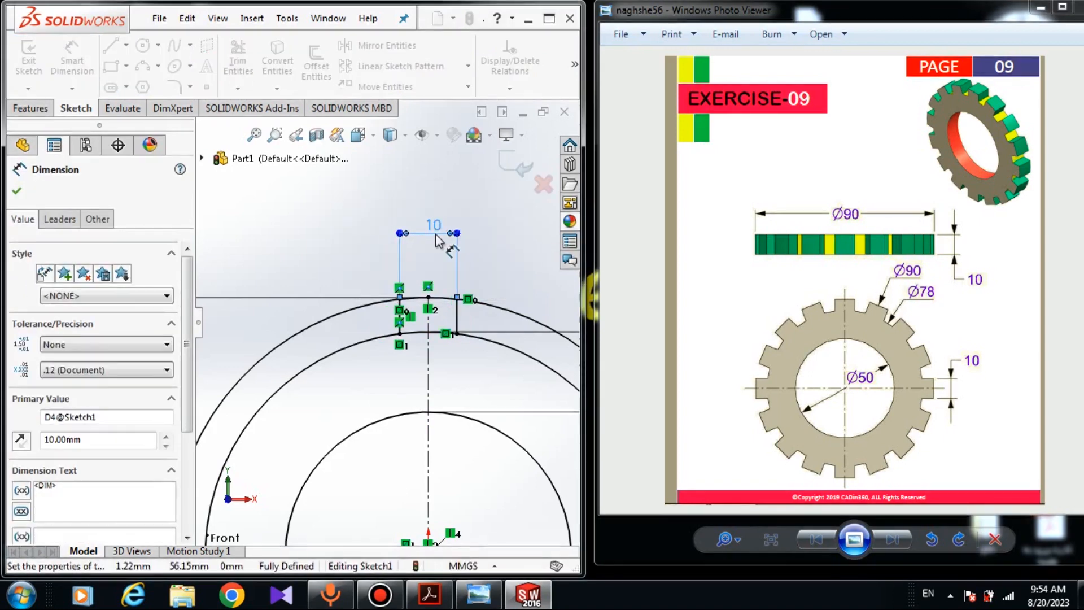
{"action": "left_click", "coordinate": [16, 192]}
Power-trim the 90 mm circle outside the tooth, keeping only its short arc between the two vertical lines.
{"action": "scroll", "coordinate": [293, 282], "scroll_direction": "up", "scroll_amount": 2}
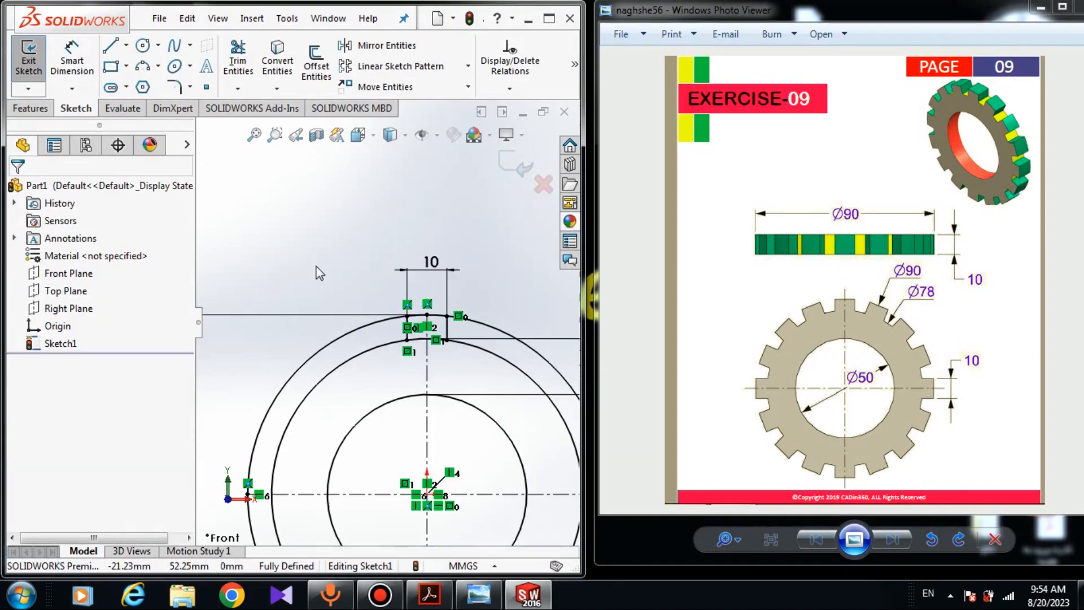
{"action": "left_click", "coordinate": [237, 60]}
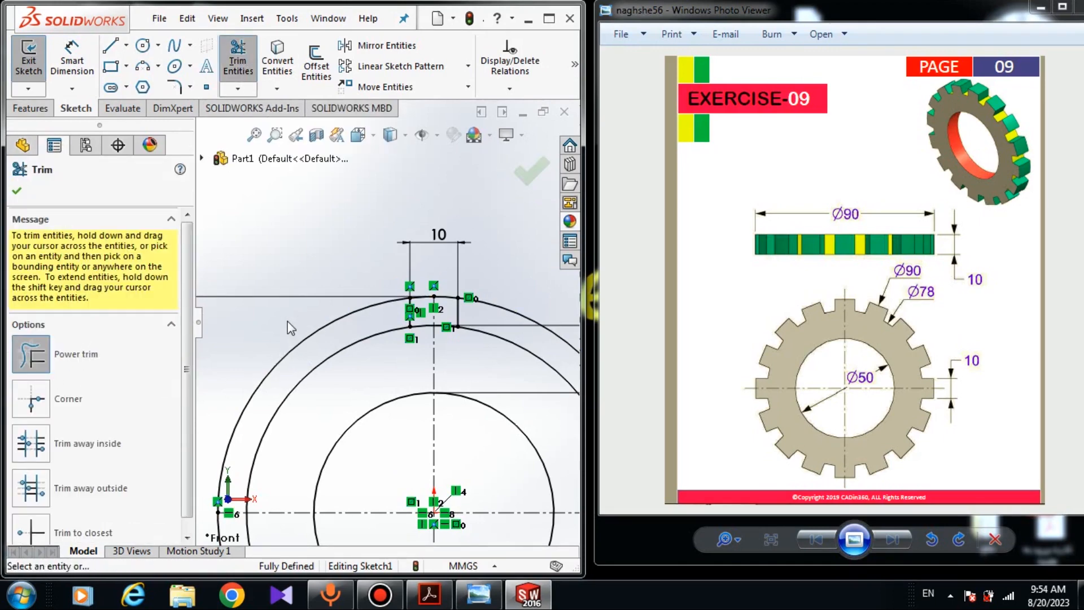
{"action": "scroll", "coordinate": [389, 321], "scroll_direction": "up", "scroll_amount": 5}
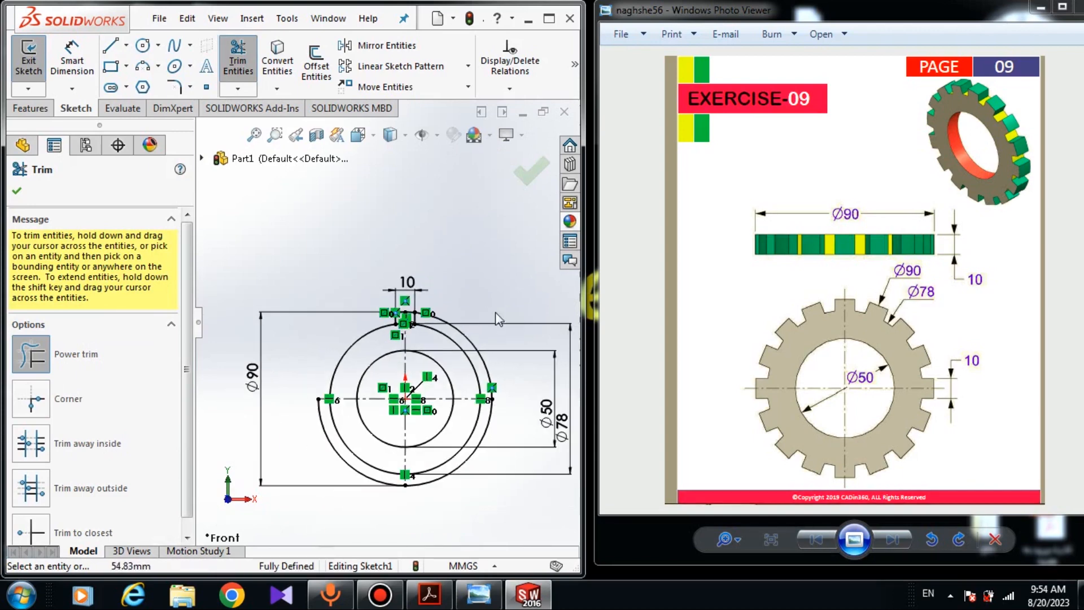
{"action": "mouse_move", "coordinate": [468, 318]}
{"action": "left_mouse_down"}
{"action": "mouse_move", "coordinate": [462, 346]}
{"action": "mouse_move", "coordinate": [504, 358]}
{"action": "left_mouse_up"}
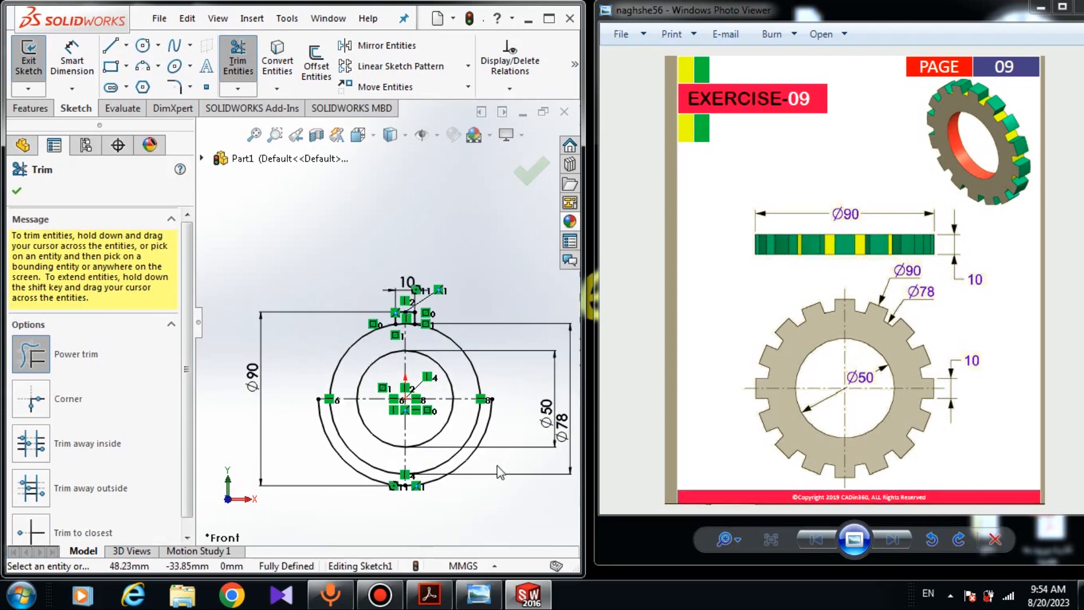
{"action": "mouse_move", "coordinate": [496, 465]}
{"action": "left_mouse_down"}
{"action": "mouse_move", "coordinate": [378, 494]}
{"action": "mouse_move", "coordinate": [362, 468]}
{"action": "left_mouse_up"}
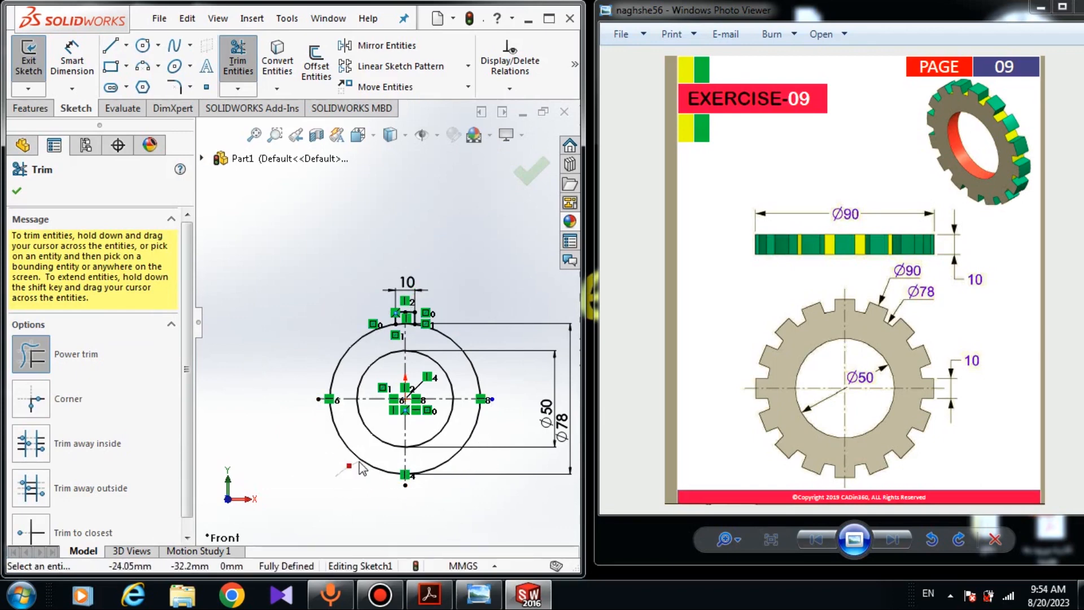
{"action": "left_click", "coordinate": [17, 191]}
Dimension the tooth's top arc with a radius of 45 mm and end dimensioning.
{"action": "scroll", "coordinate": [485, 307], "scroll_direction": "down", "scroll_amount": 5}
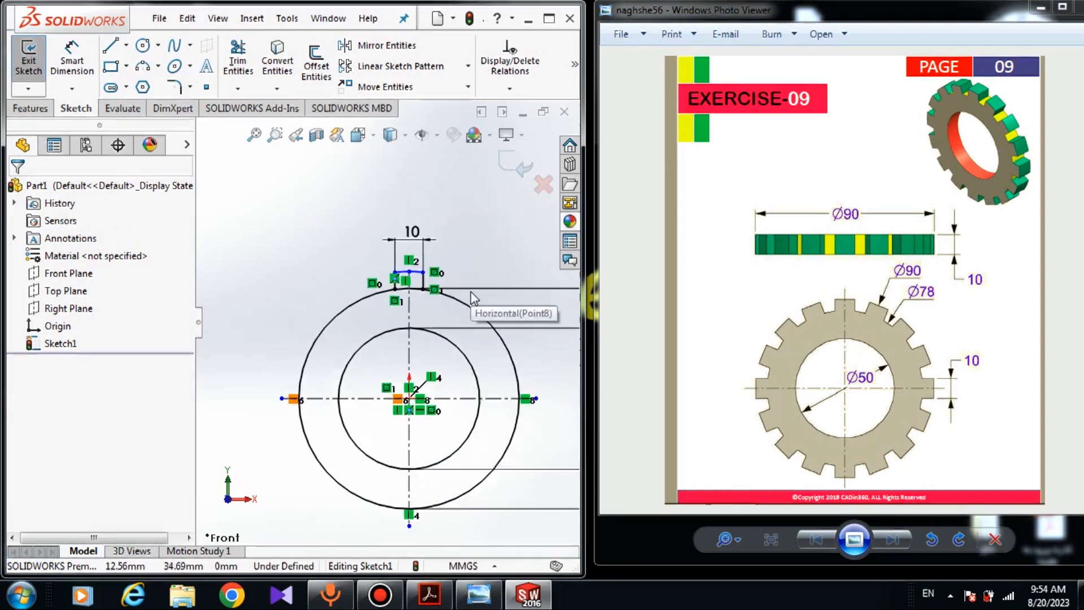
{"action": "scroll", "coordinate": [353, 313], "scroll_direction": "up", "scroll_amount": 2}
{"action": "scroll", "coordinate": [330, 341], "scroll_direction": "down", "scroll_amount": 6}
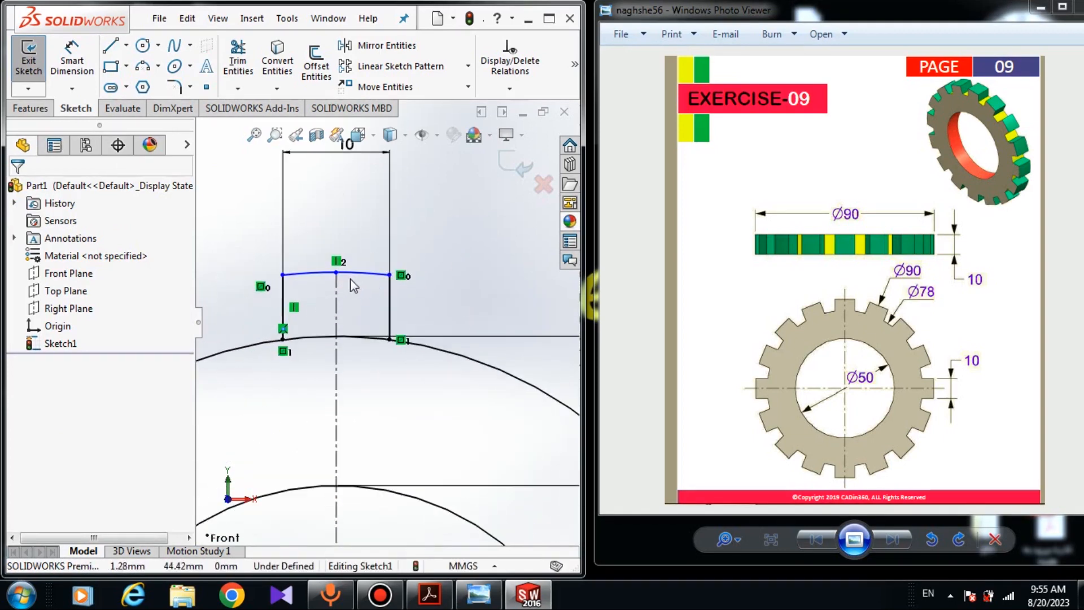
{"action": "left_click", "coordinate": [62, 65]}
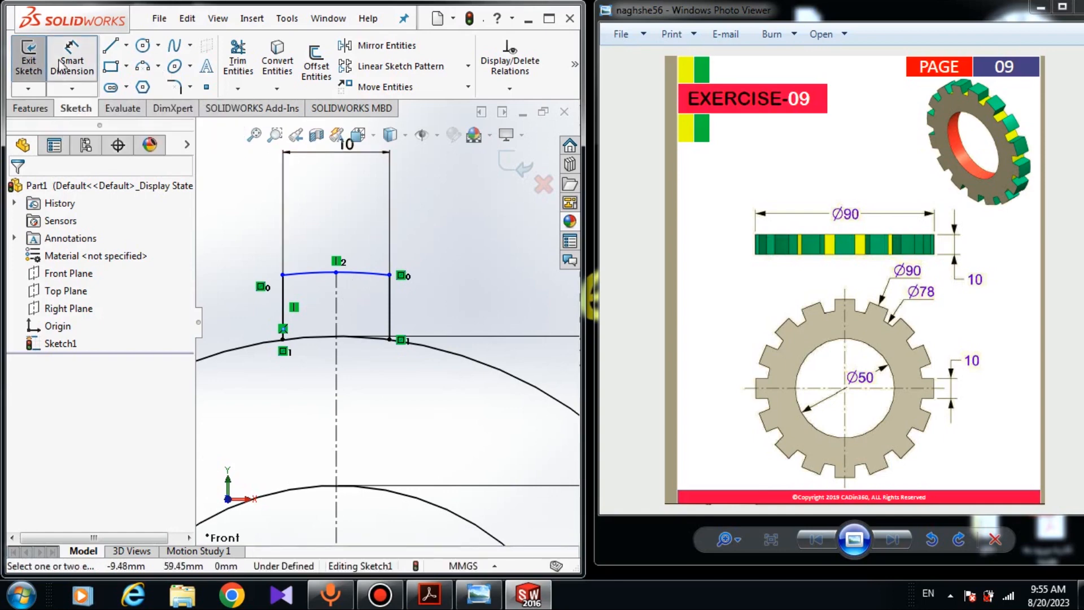
{"action": "left_click", "coordinate": [373, 275]}
{"action": "left_click", "coordinate": [375, 249]}
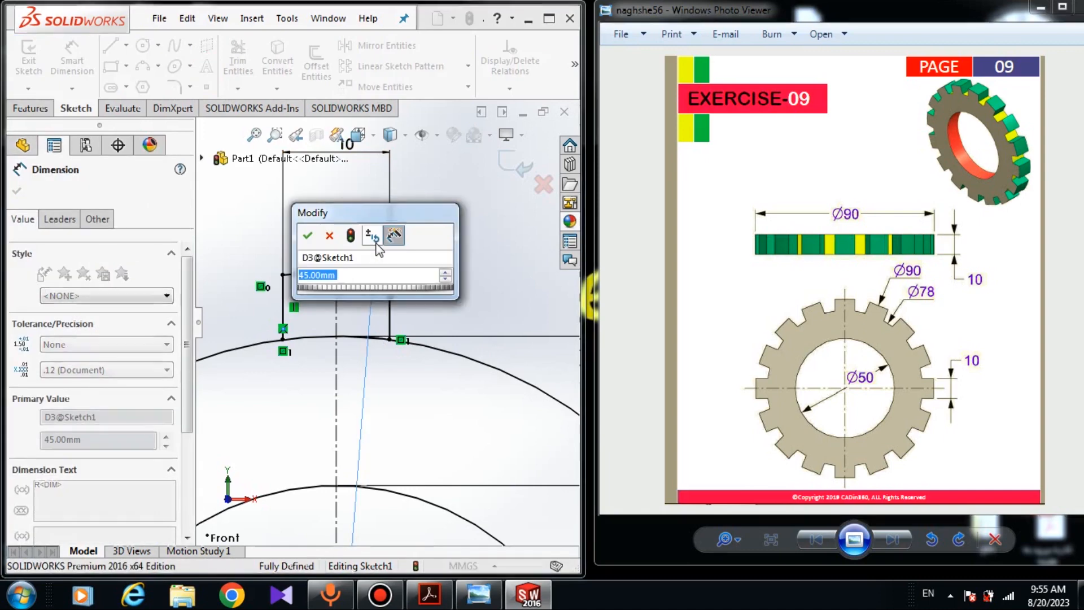
{"action": "key", "text": "Return"}
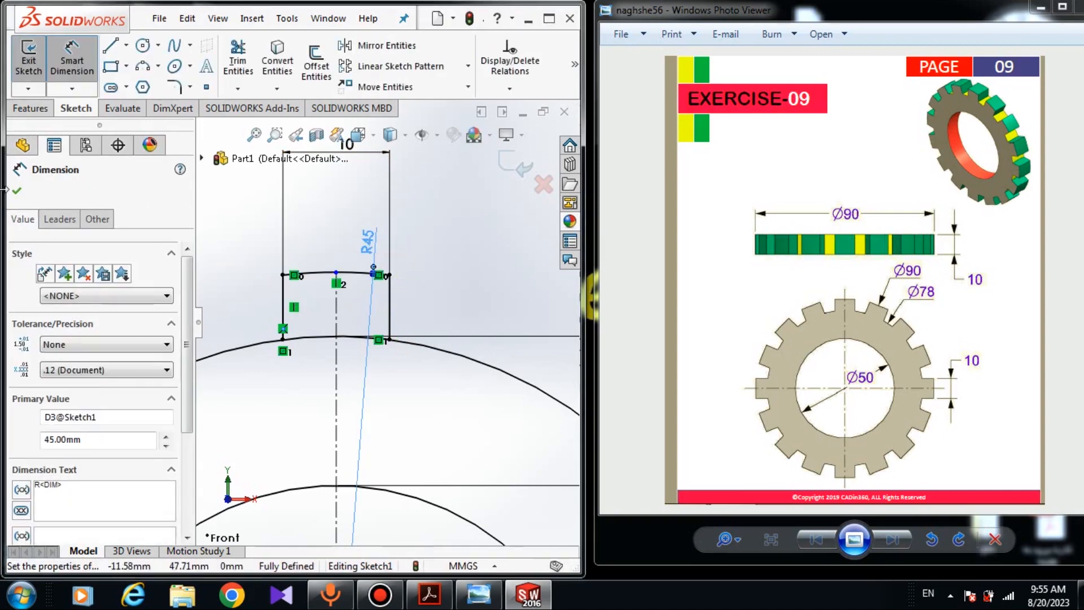
{"action": "left_click", "coordinate": [17, 193]}
{"action": "scroll", "coordinate": [404, 468], "scroll_direction": "up", "scroll_amount": 4}
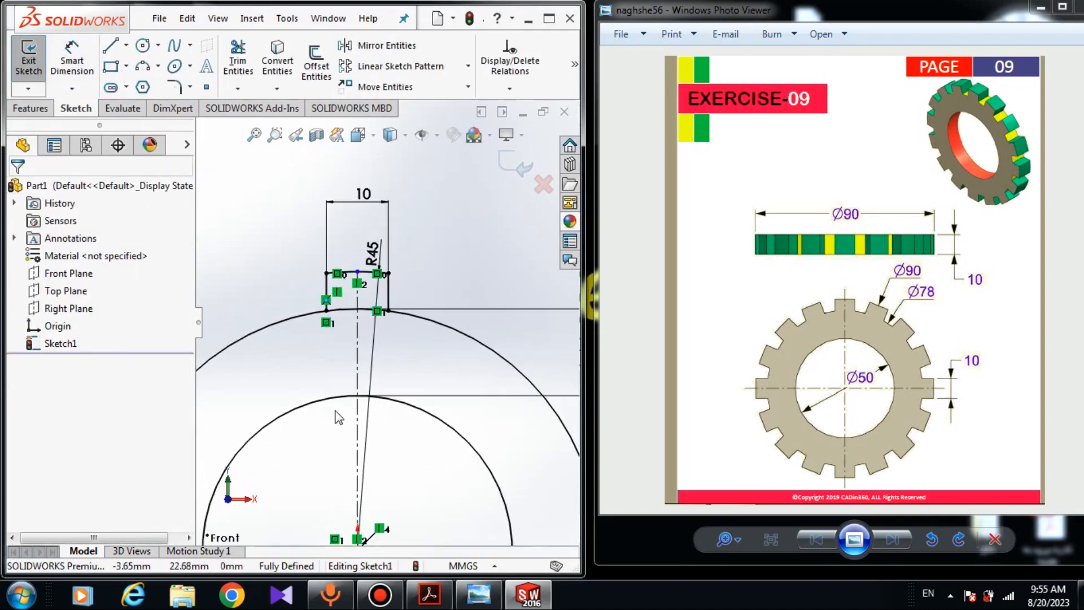
Extrude only the ring region between the 50 mm and 78 mm circles as a blind boss 10 mm deep.
{"action": "key", "text": "f"}
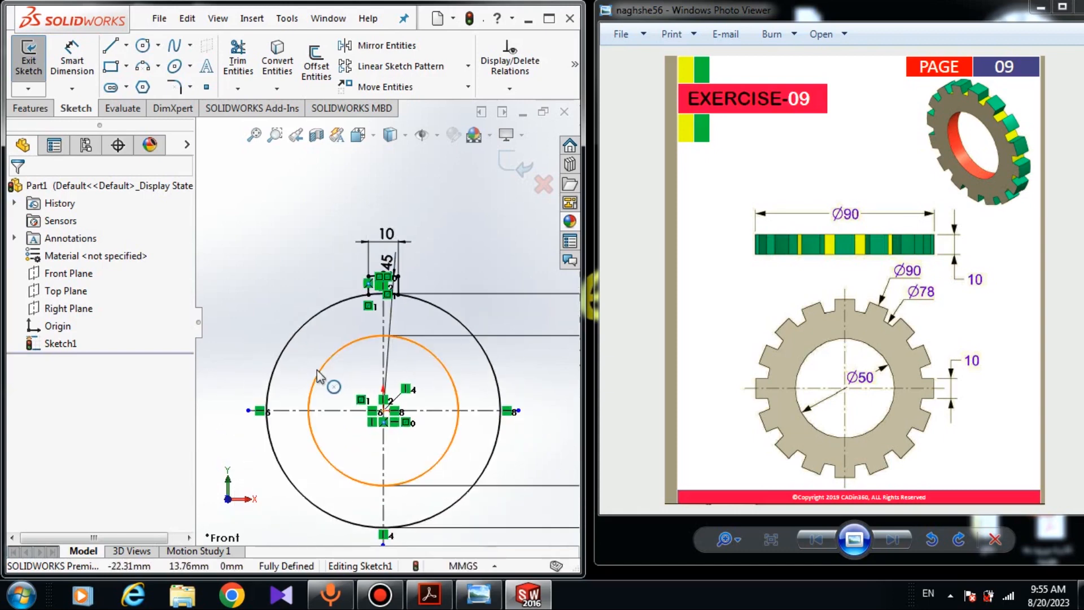
{"action": "left_click", "coordinate": [27, 108]}
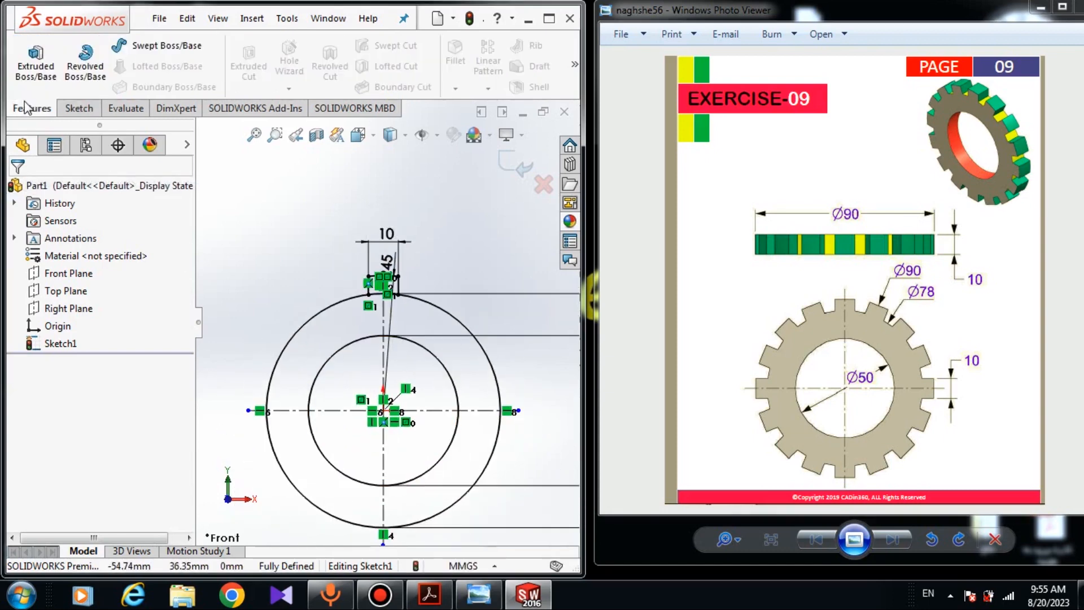
{"action": "right_click", "coordinate": [26, 108]}
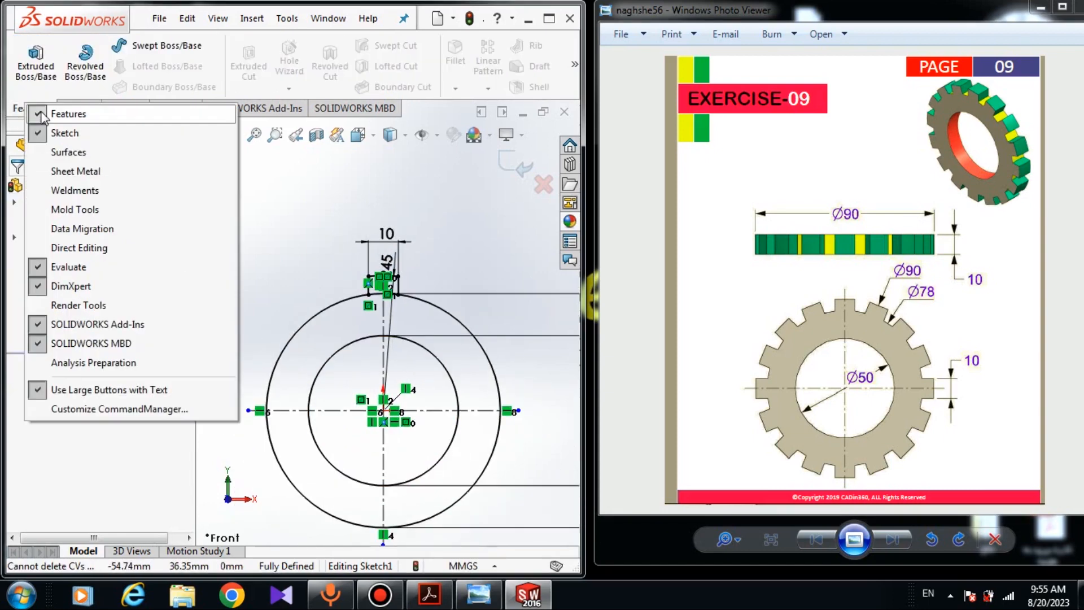
{"action": "left_click", "coordinate": [342, 205]}
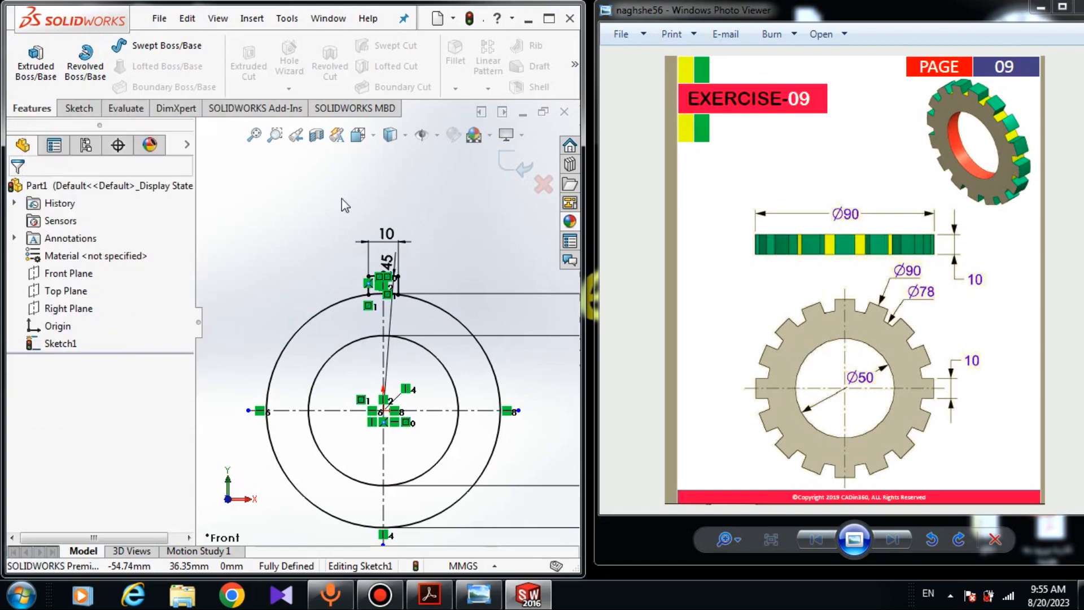
{"action": "left_click", "coordinate": [35, 65]}
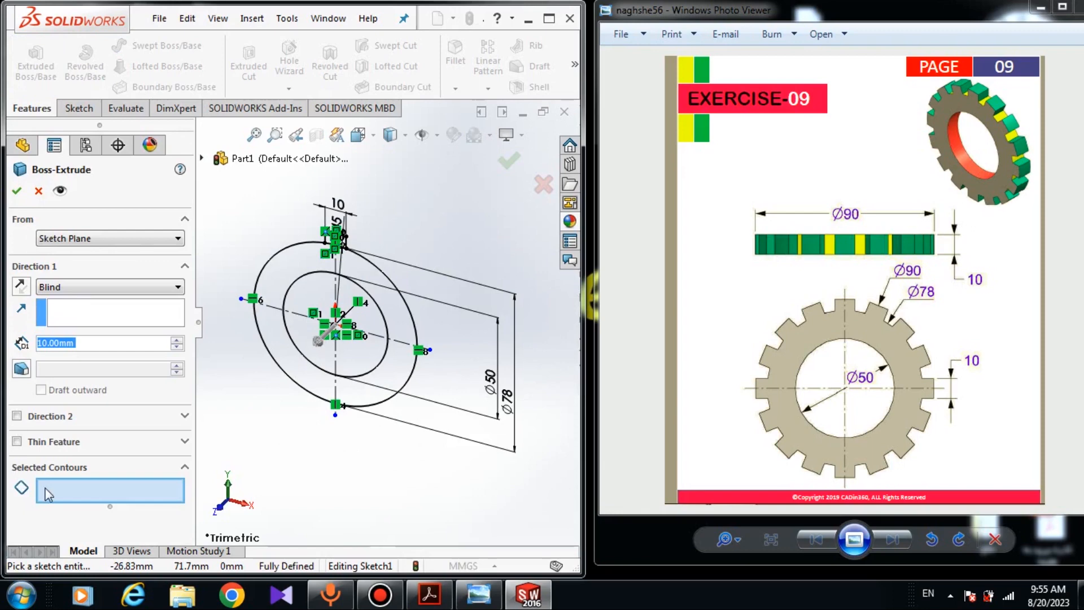
{"action": "left_click", "coordinate": [48, 495]}
{"action": "scroll", "coordinate": [323, 259], "scroll_direction": "down", "scroll_amount": 4}
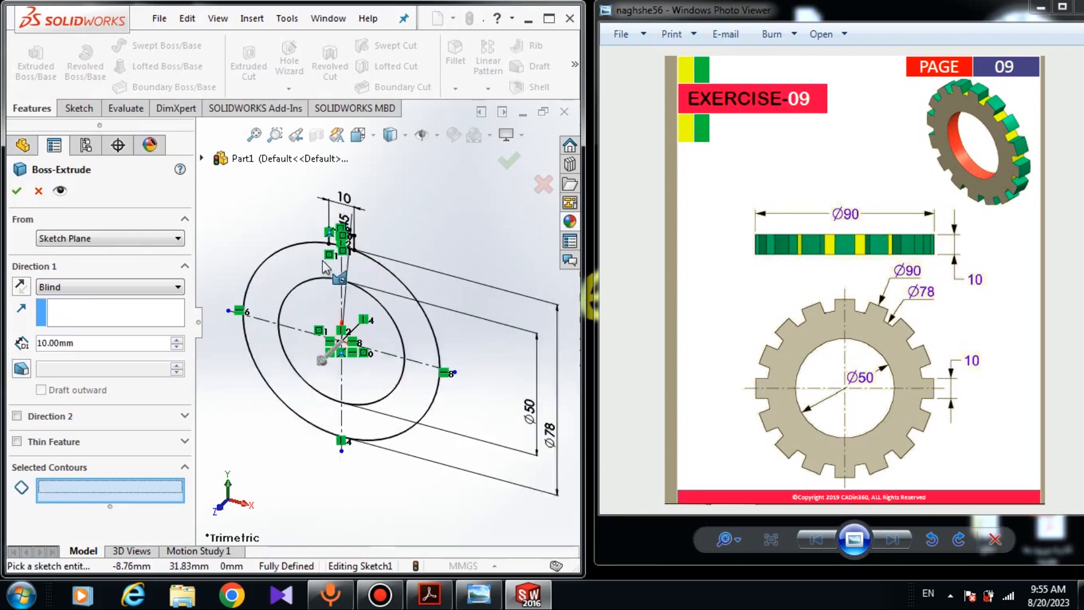
{"action": "left_click", "coordinate": [323, 305]}
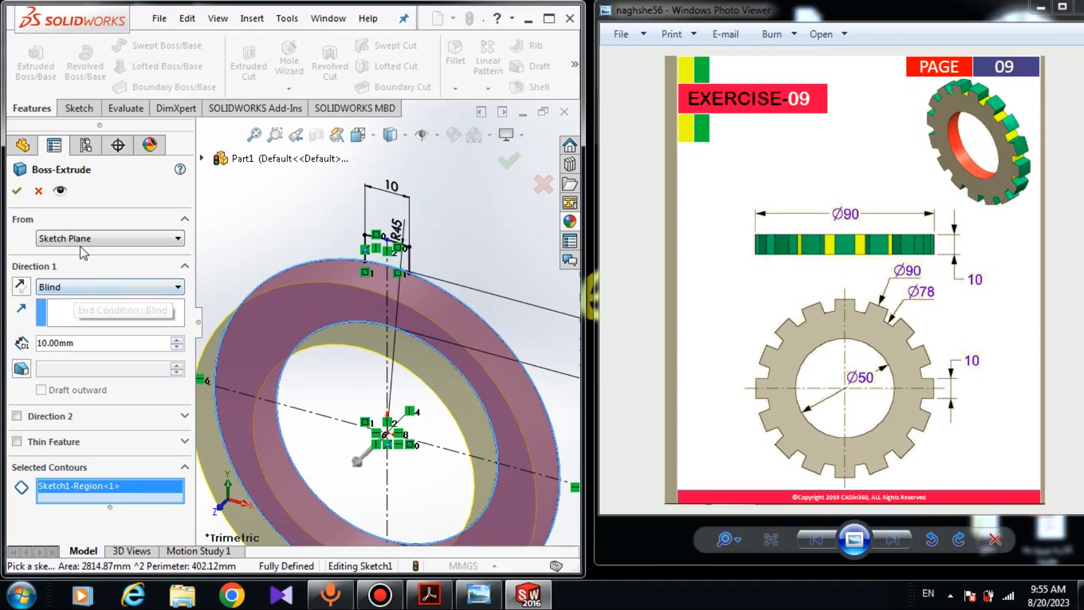
{"action": "left_click", "coordinate": [16, 192]}
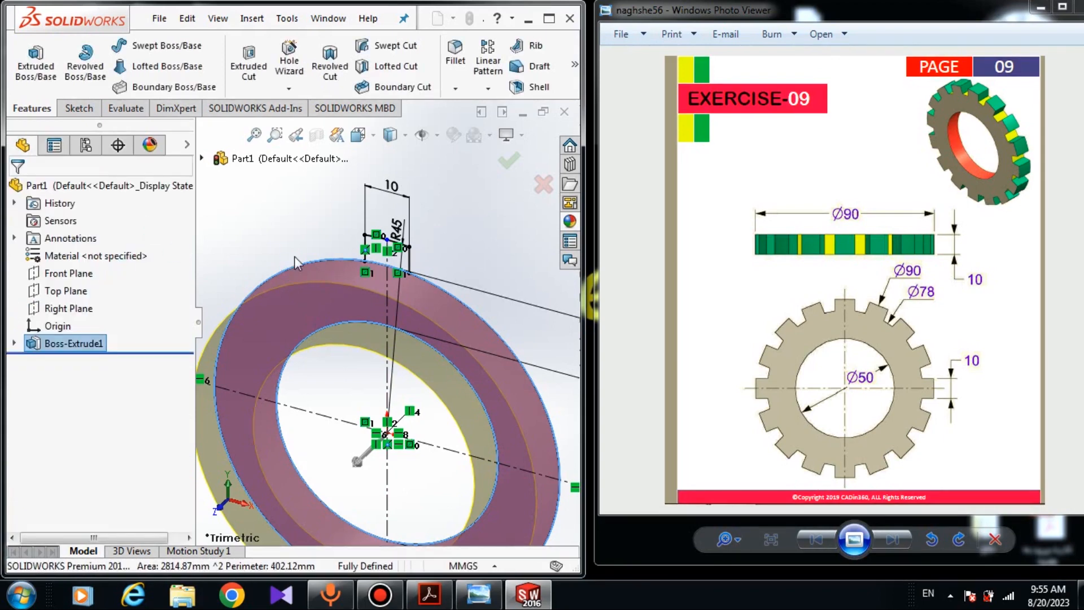
{"action": "left_click", "coordinate": [291, 227]}
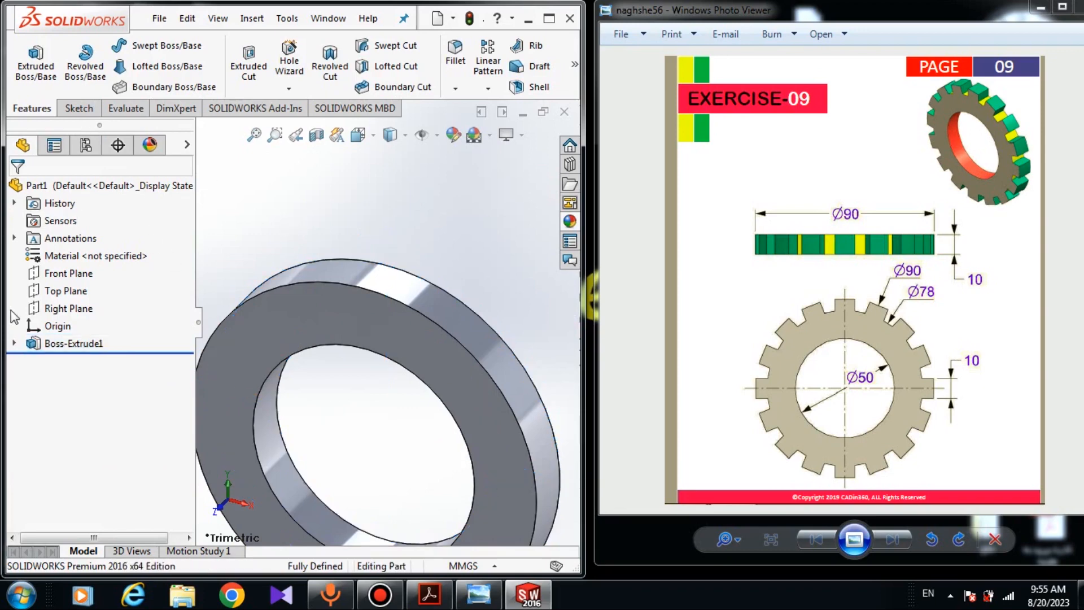
Extrude the tooth region of the ring's existing sketch as a blind boss 10 mm deep, merged with the ring.
{"action": "left_click", "coordinate": [15, 344]}
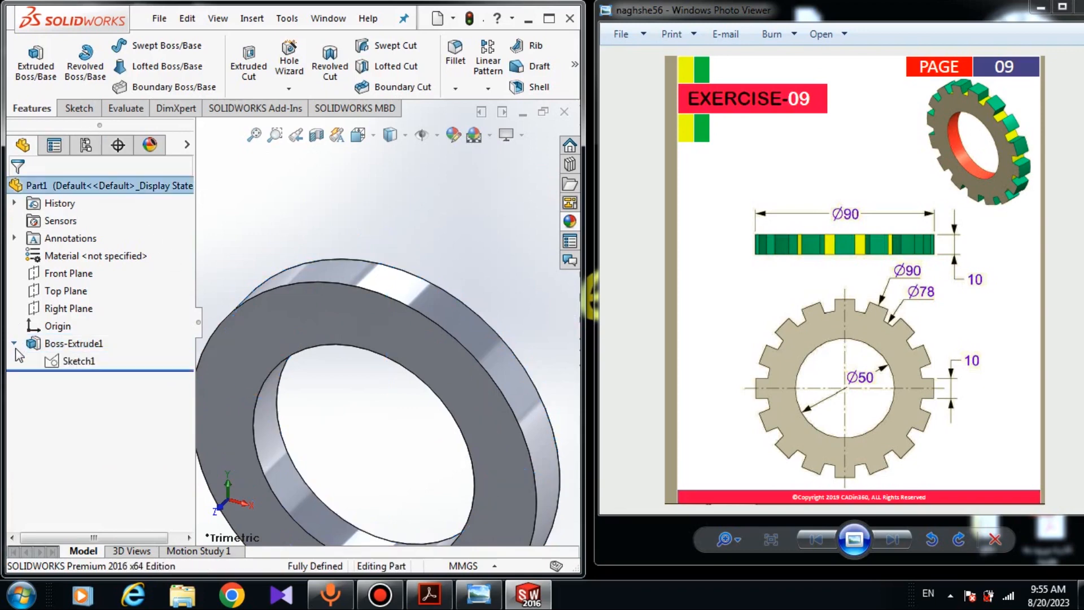
{"action": "left_click", "coordinate": [62, 361]}
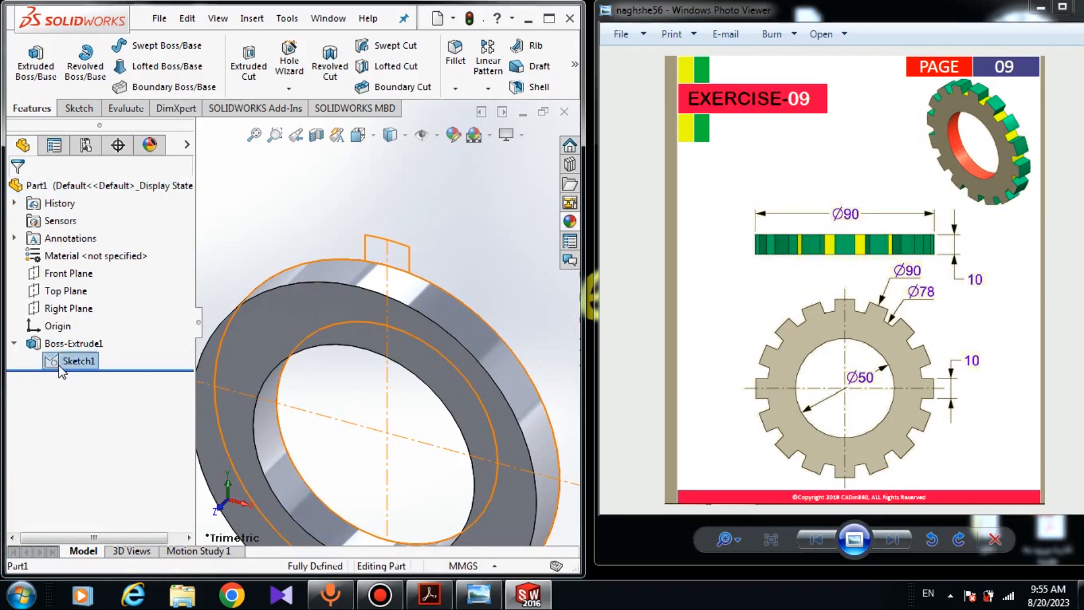
{"action": "left_click", "coordinate": [35, 52]}
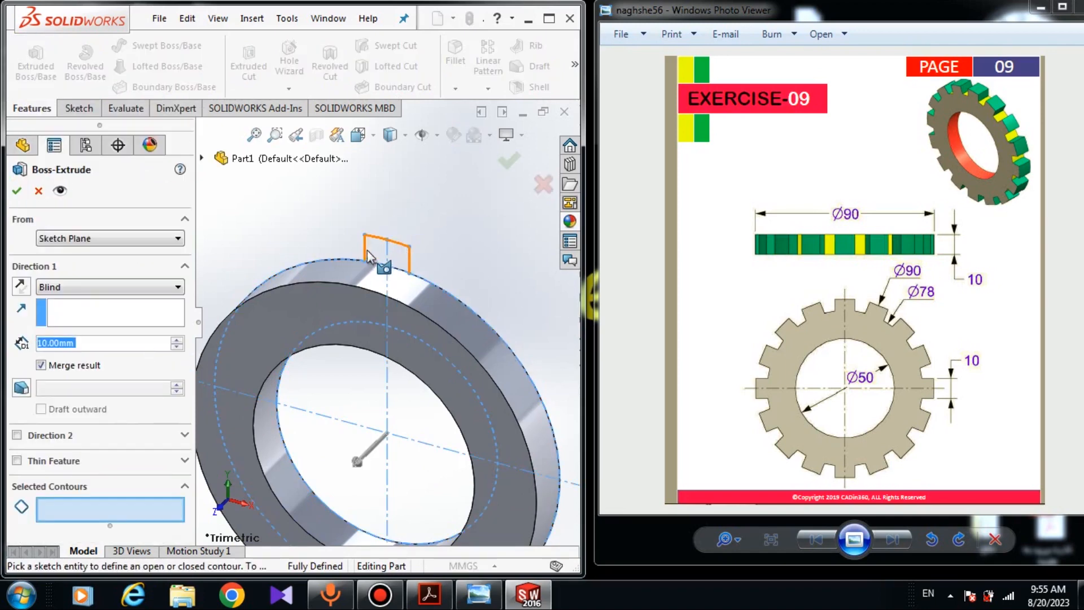
{"action": "scroll", "coordinate": [374, 264], "scroll_direction": "down", "scroll_amount": 3}
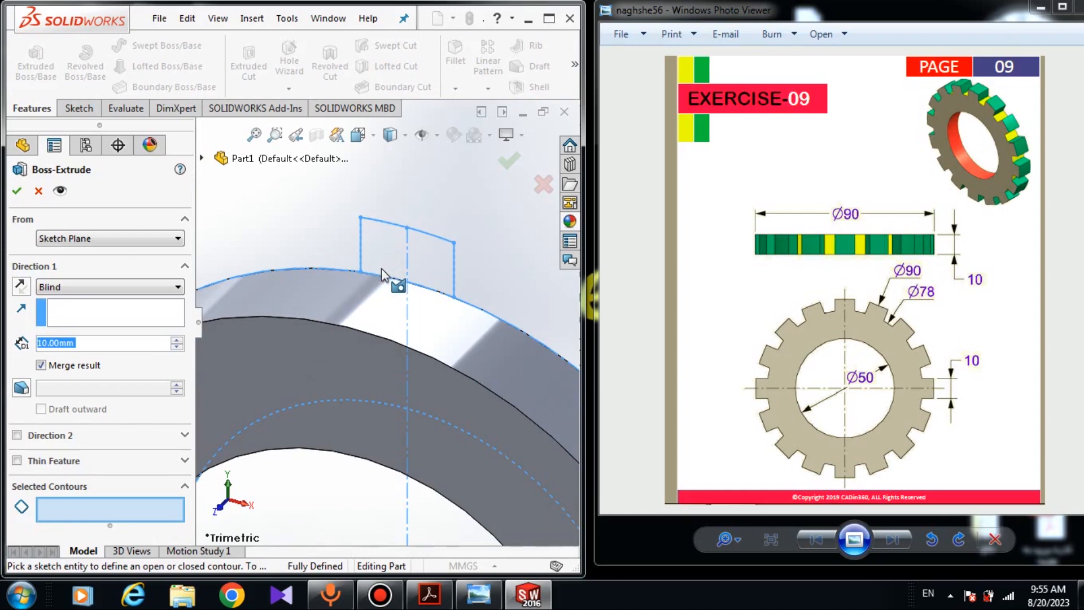
{"action": "left_click", "coordinate": [388, 246]}
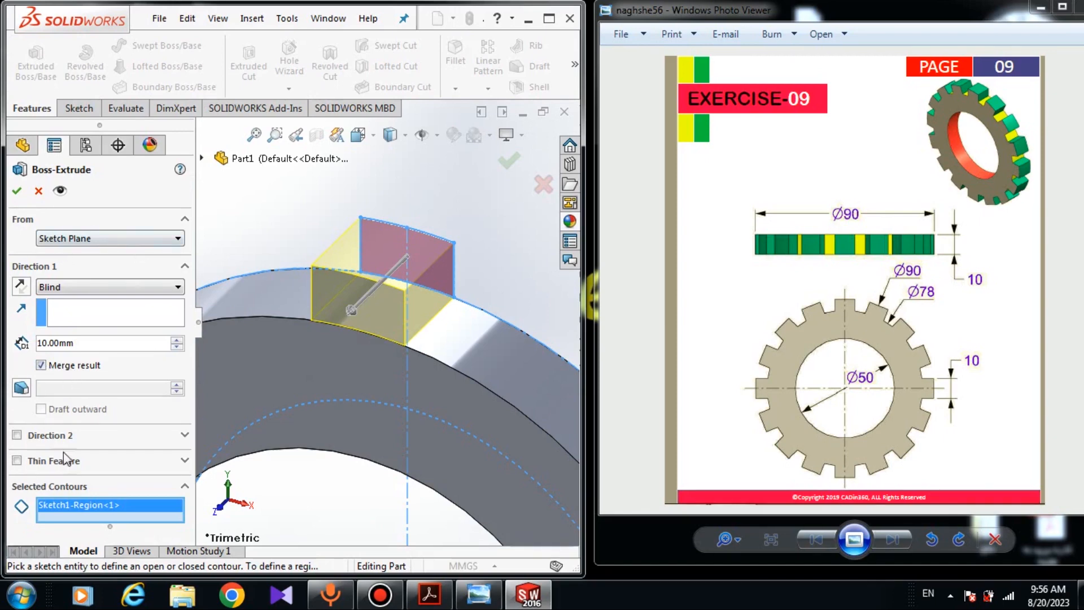
{"action": "left_click", "coordinate": [16, 191]}
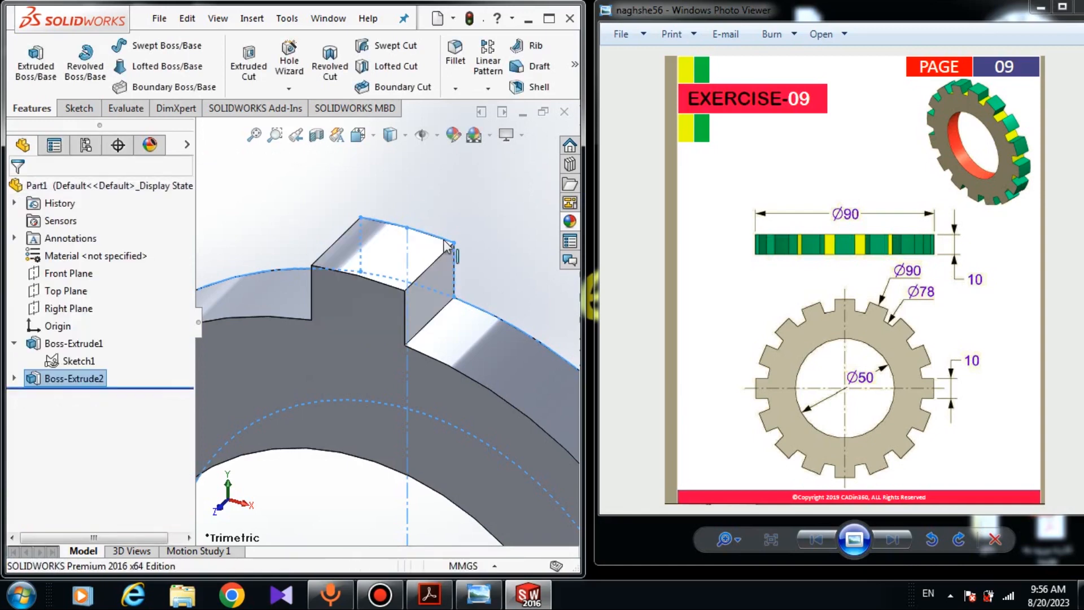
{"action": "left_click", "coordinate": [423, 196]}
Create a circular pattern of the tooth extrusion around the bore's circular edge with 15 equally spaced instances over 360 degrees.
{"action": "scroll", "coordinate": [445, 307], "scroll_direction": "up", "scroll_amount": 3}
{"action": "scroll", "coordinate": [423, 323], "scroll_direction": "up", "scroll_amount": 5}
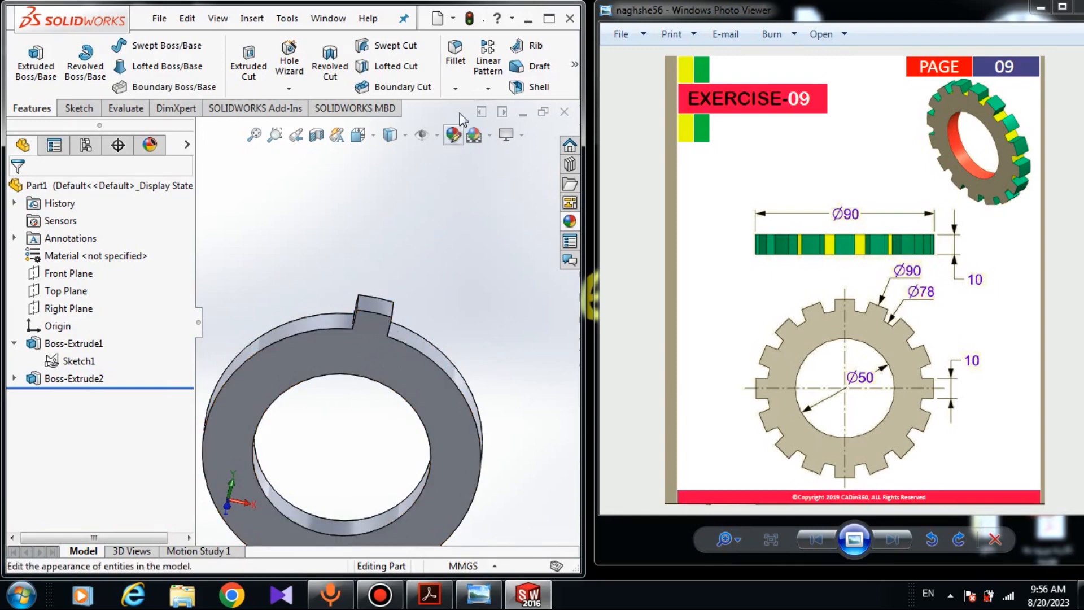
{"action": "left_click", "coordinate": [487, 89]}
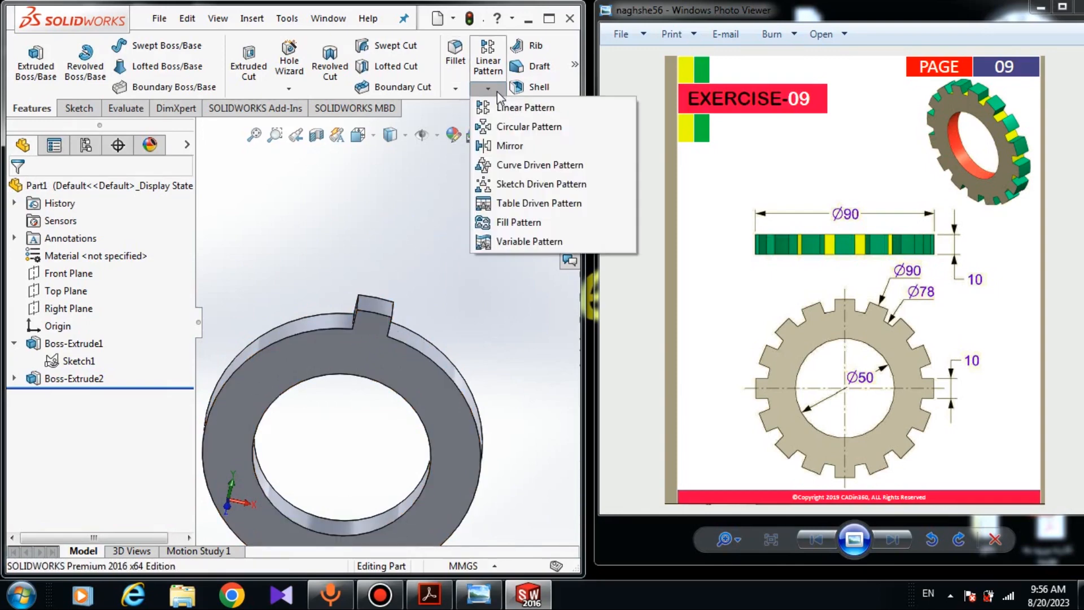
{"action": "left_click", "coordinate": [520, 127]}
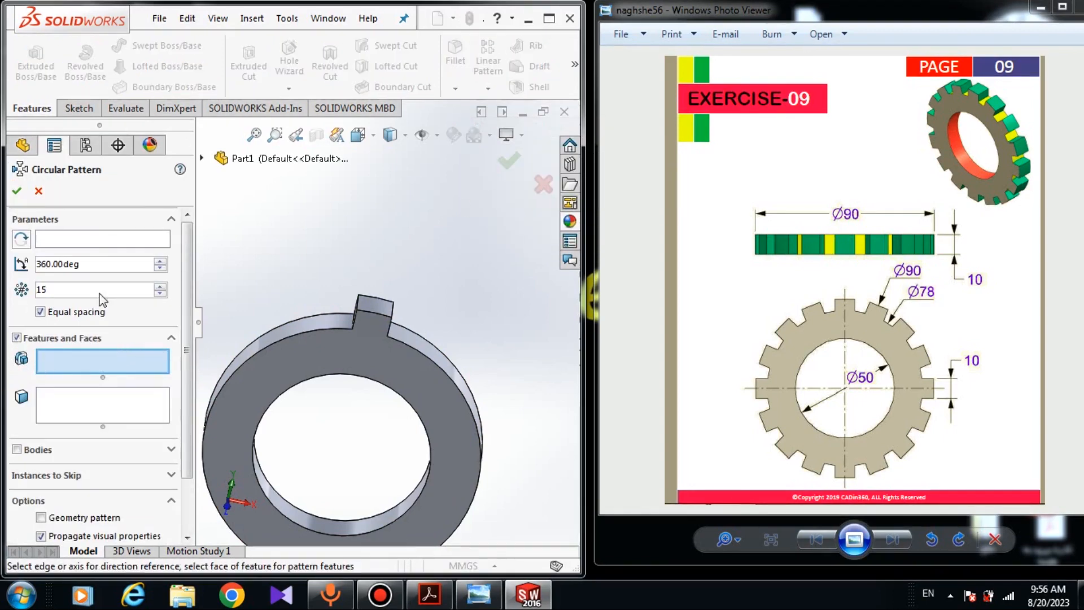
{"action": "left_click", "coordinate": [202, 158]}
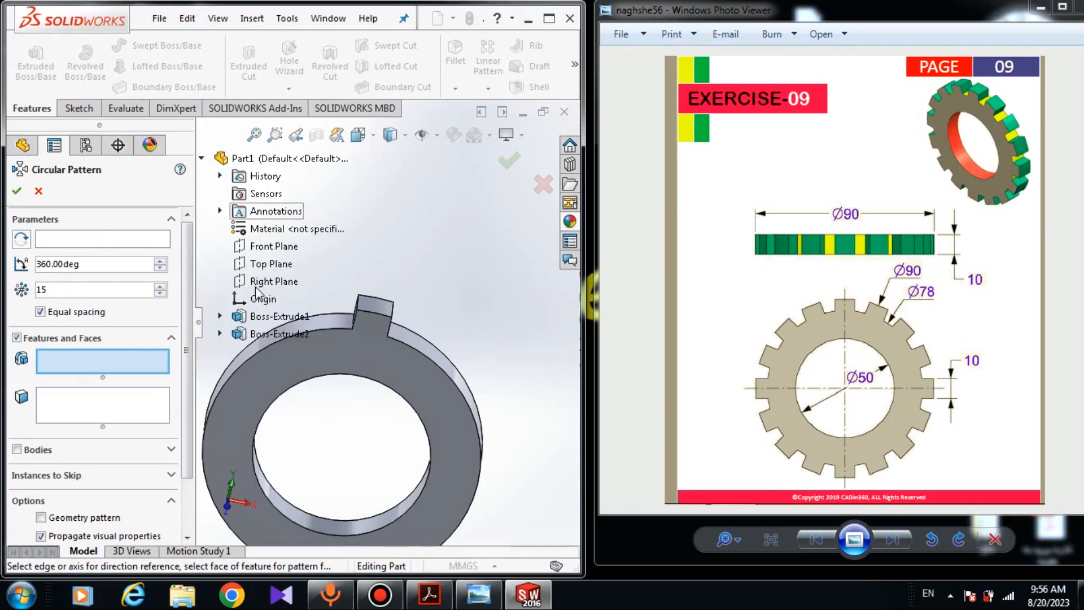
{"action": "left_click", "coordinate": [252, 335]}
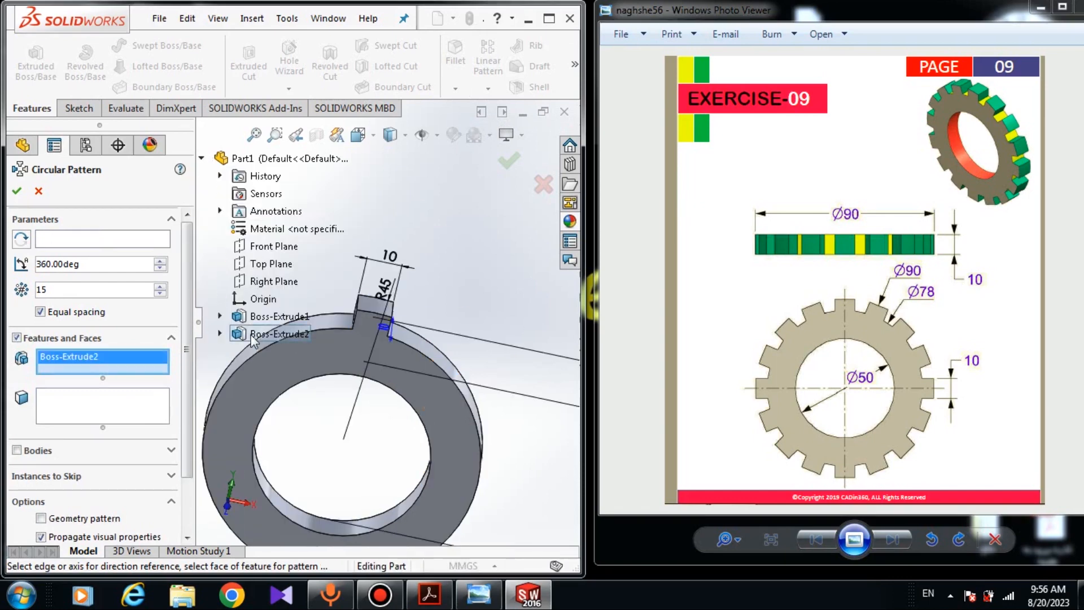
{"action": "left_click", "coordinate": [44, 236]}
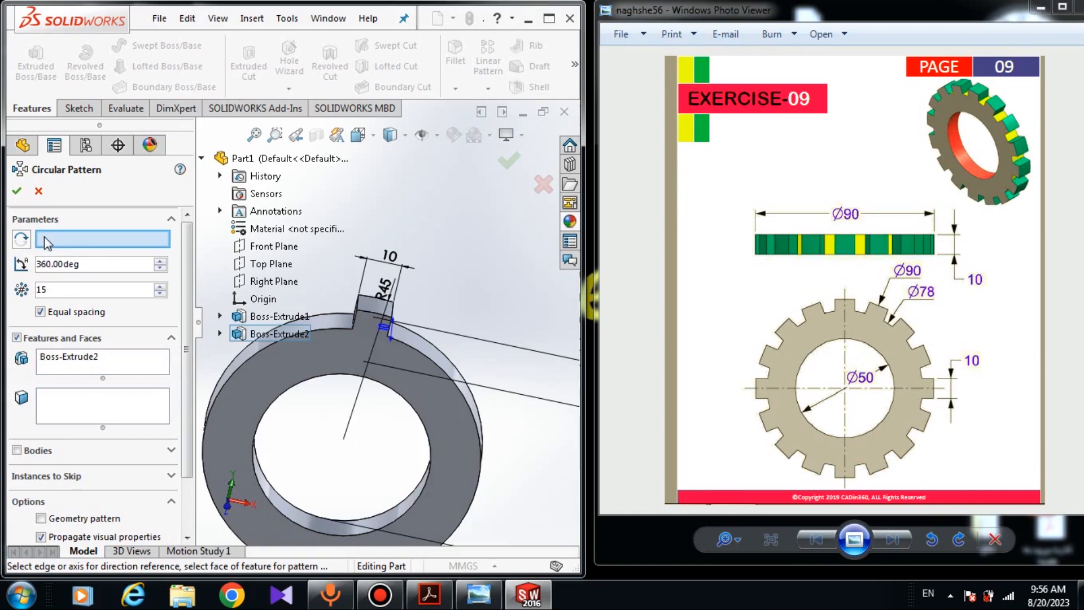
{"action": "left_click", "coordinate": [329, 375]}
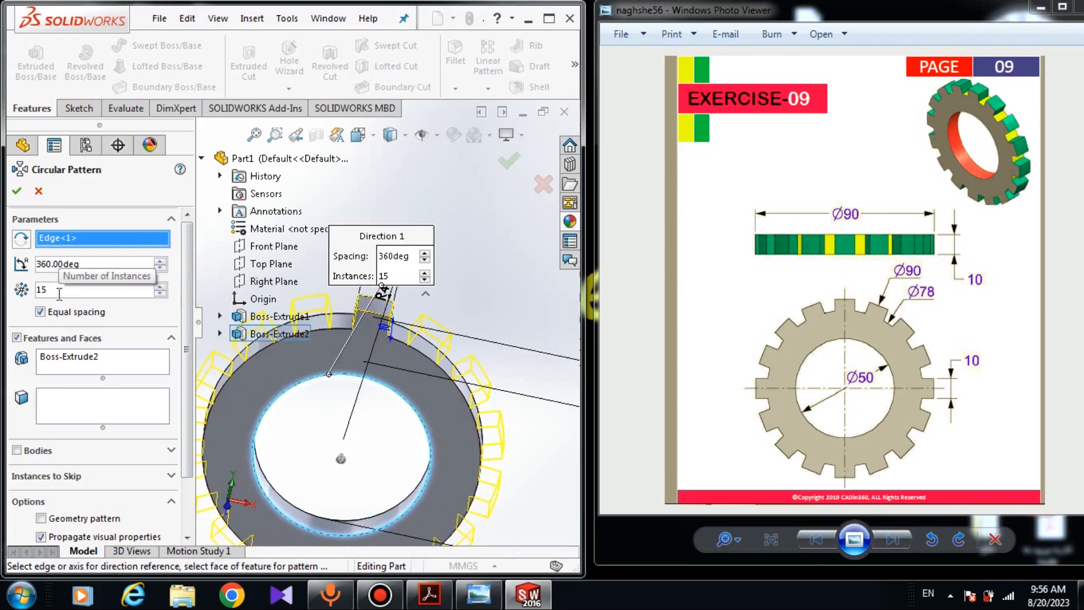
{"action": "scroll", "coordinate": [429, 338], "scroll_direction": "up", "scroll_amount": 3}
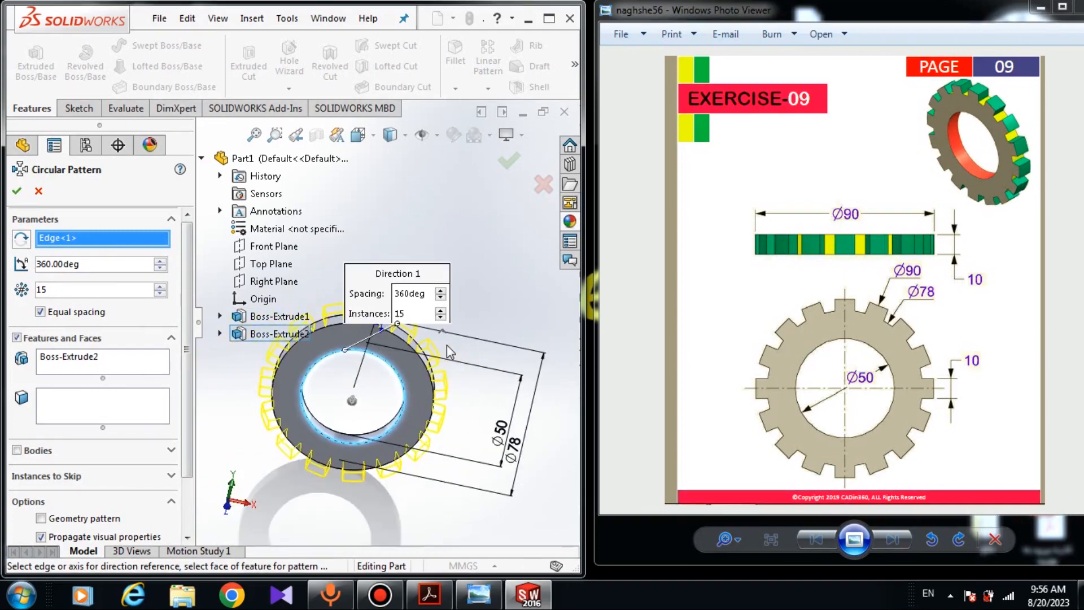
{"action": "scroll", "coordinate": [447, 345], "scroll_direction": "up", "scroll_amount": 2}
{"action": "middle_click_drag", "start_coordinate": [446, 343], "coordinate": [459, 275]}
{"action": "scroll", "coordinate": [371, 375], "scroll_direction": "down", "scroll_amount": 3}
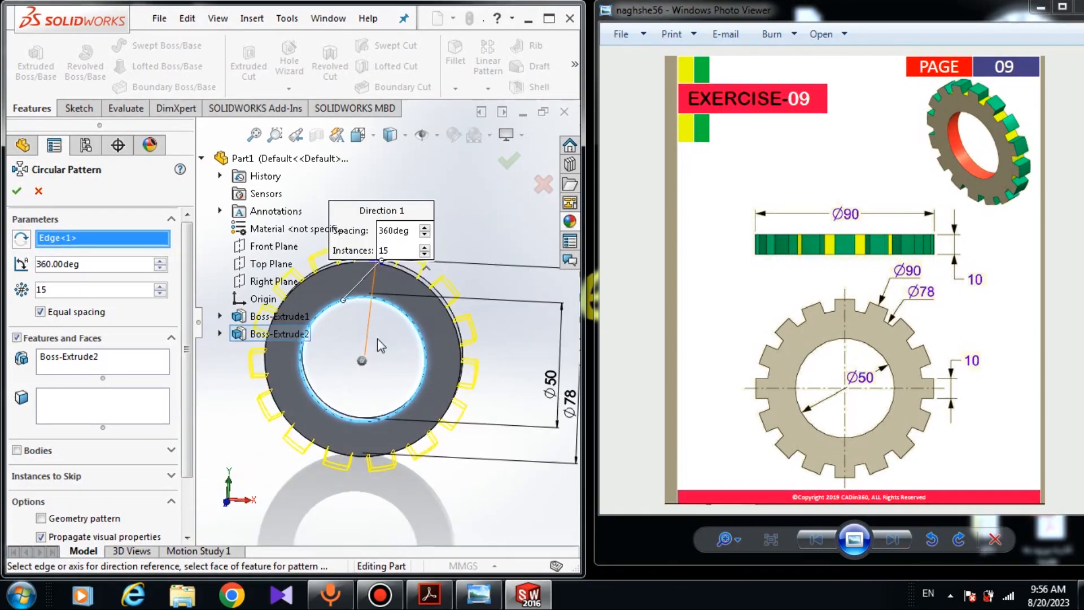
{"action": "scroll", "coordinate": [378, 339], "scroll_direction": "down", "scroll_amount": 1}
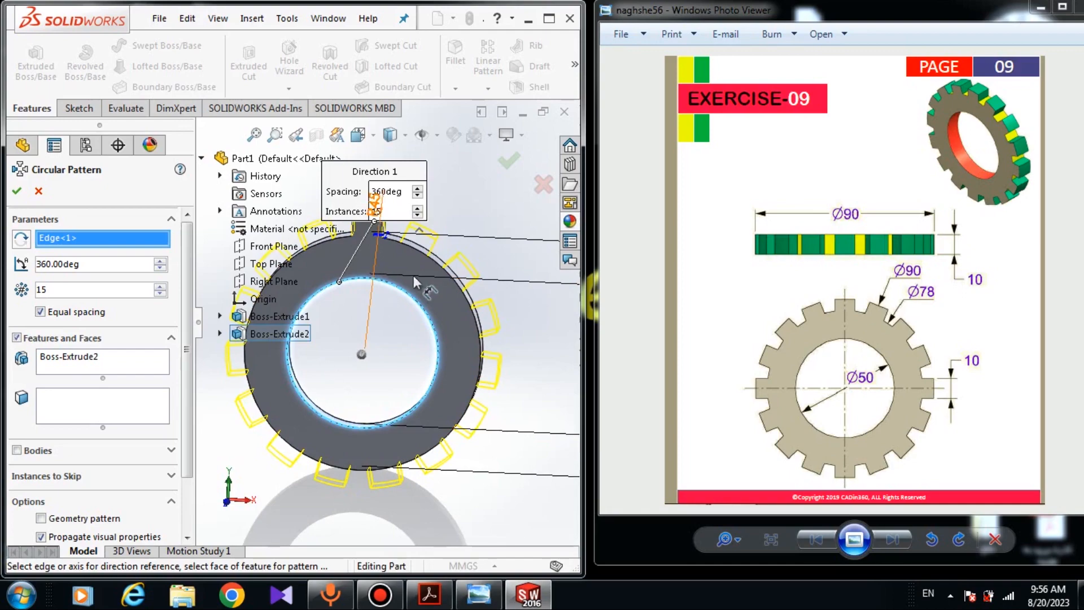
{"action": "left_click", "coordinate": [17, 190]}
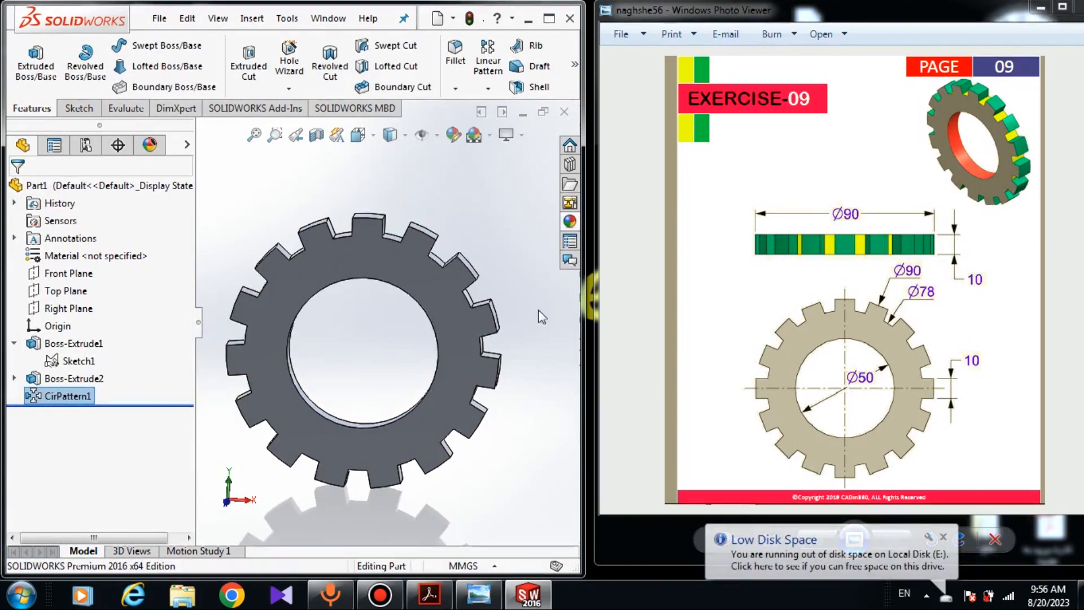
Apply a green colour appearance to the ring's base extrusion using the standard swatches.
{"action": "middle_click_drag", "start_coordinate": [542, 317], "coordinate": [559, 355]}
{"action": "left_click", "coordinate": [93, 345]}
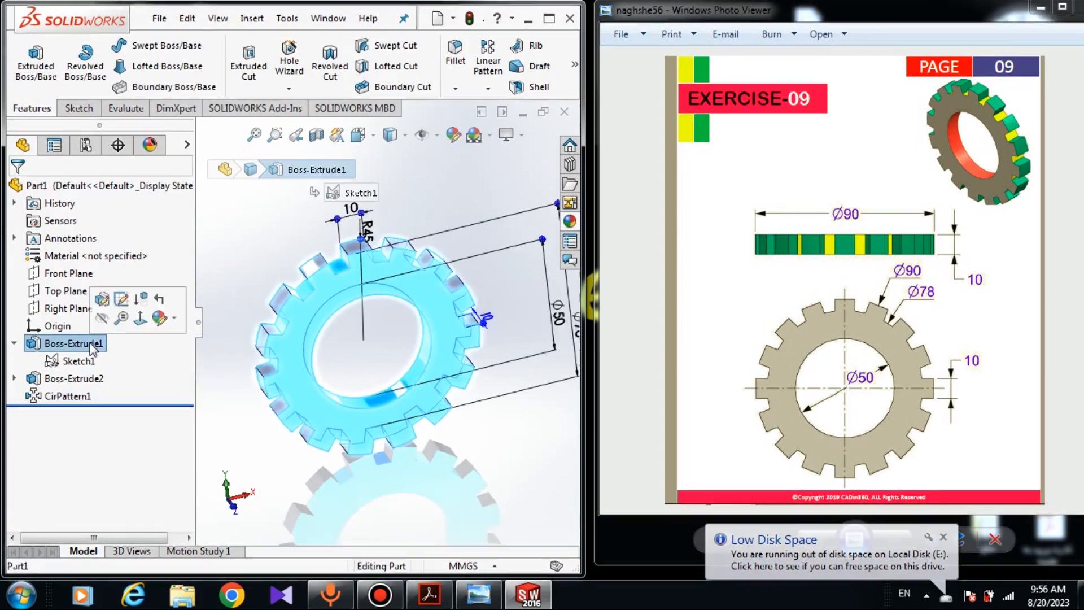
{"action": "left_click", "coordinate": [453, 136]}
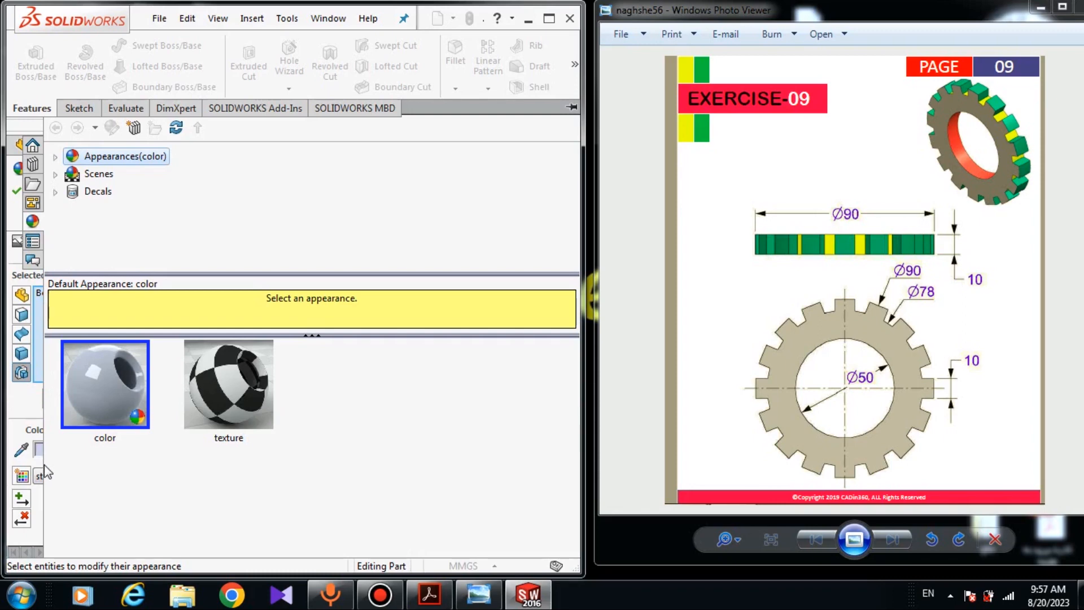
{"action": "left_click_drag", "start_coordinate": [48, 472], "coordinate": [515, 463]}
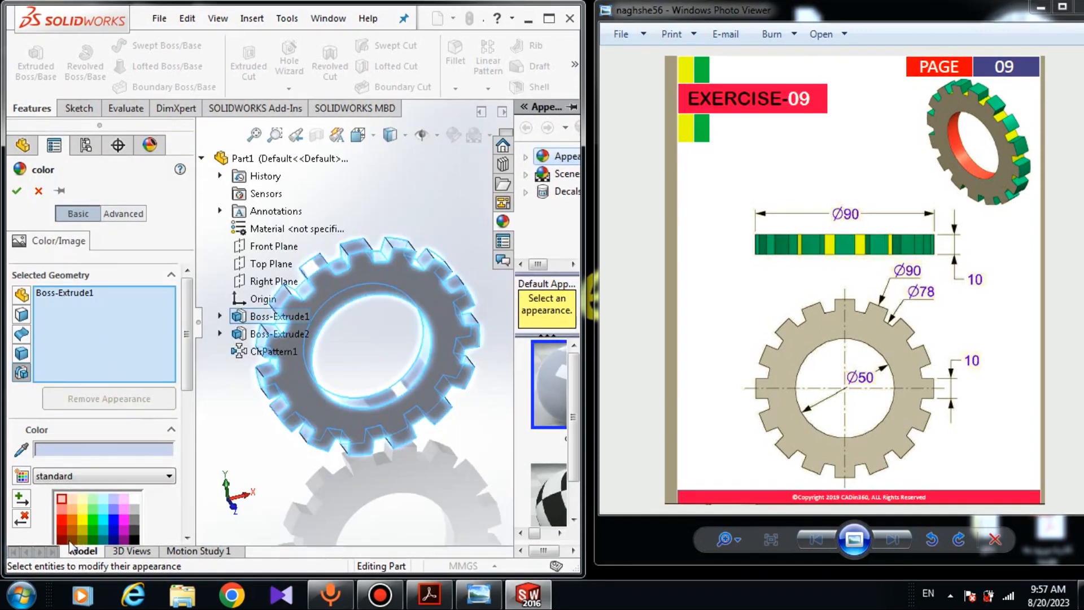
{"action": "left_click", "coordinate": [95, 520]}
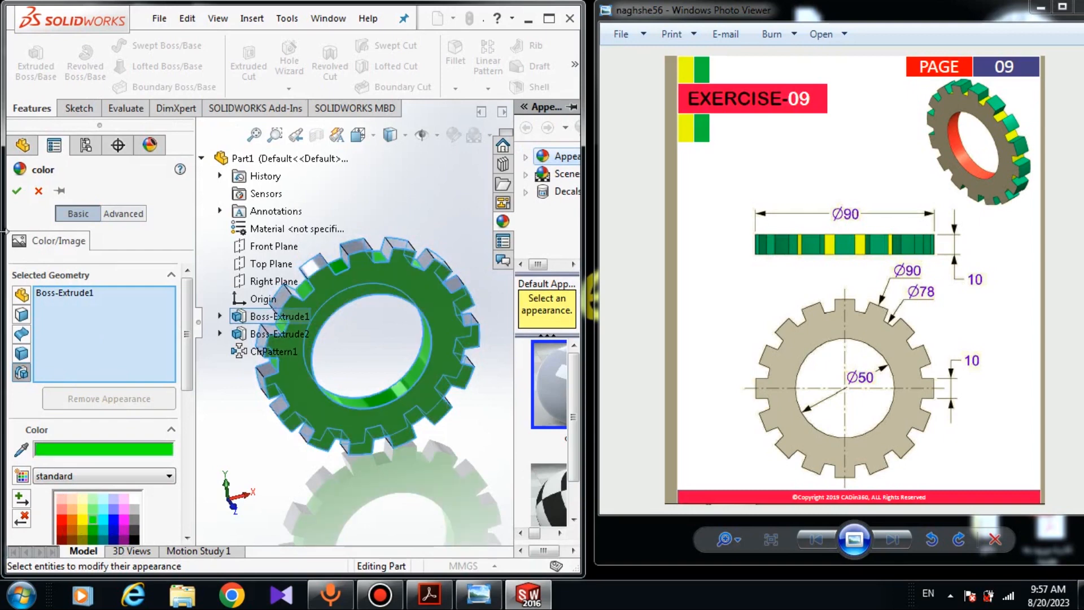
{"action": "left_click", "coordinate": [17, 191]}
Apply a red colour appearance to the circular pattern of teeth, and minimize the reference drawing window.
{"action": "middle_click_drag", "start_coordinate": [350, 466], "coordinate": [364, 419]}
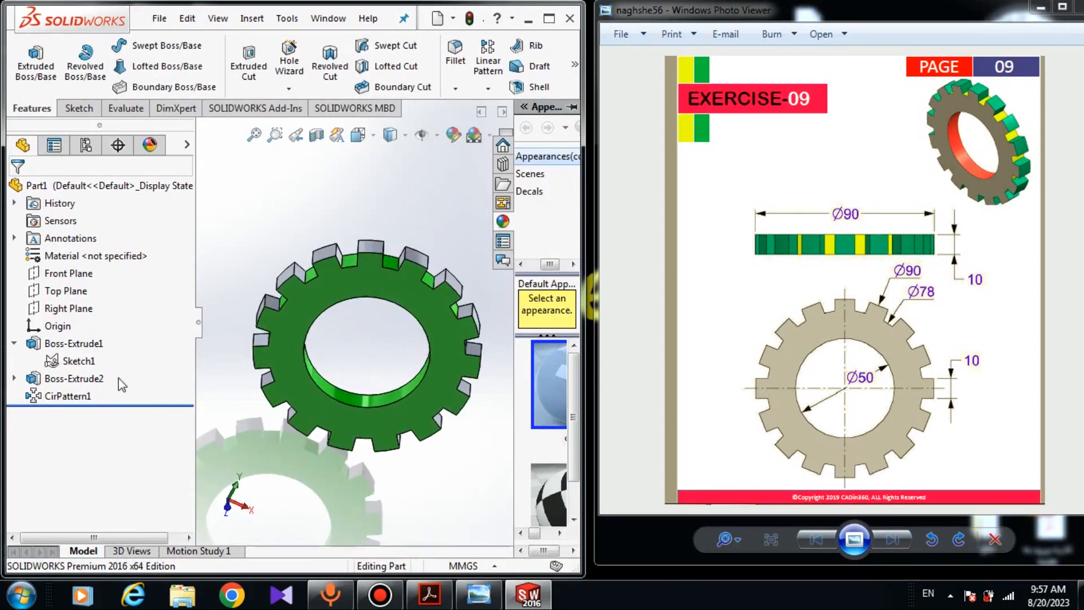
{"action": "left_click", "coordinate": [66, 396]}
{"action": "middle_click_drag", "start_coordinate": [455, 303], "coordinate": [459, 137]}
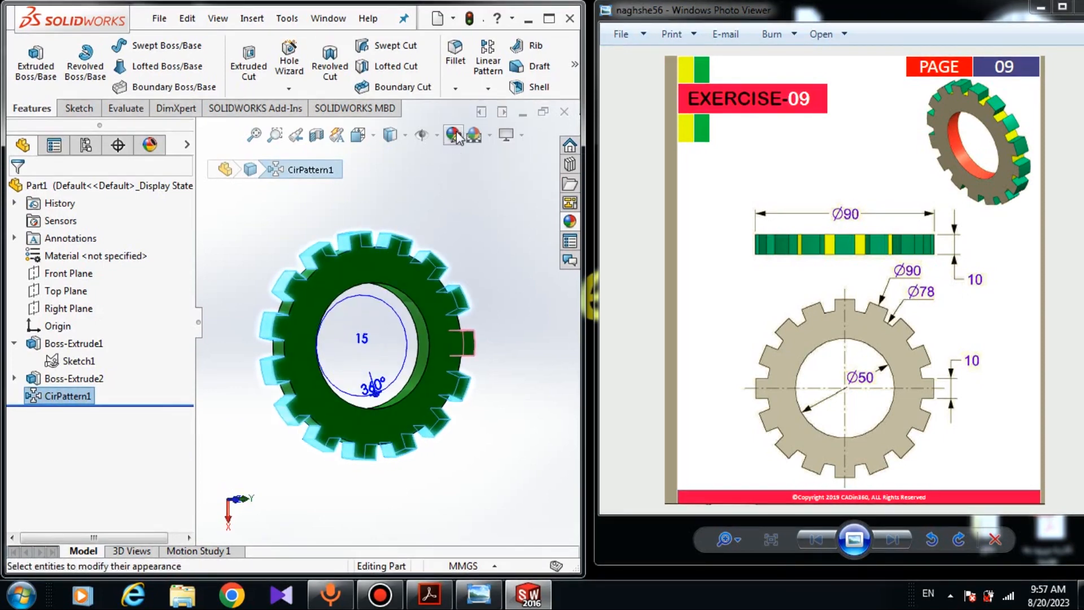
{"action": "left_click", "coordinate": [455, 135]}
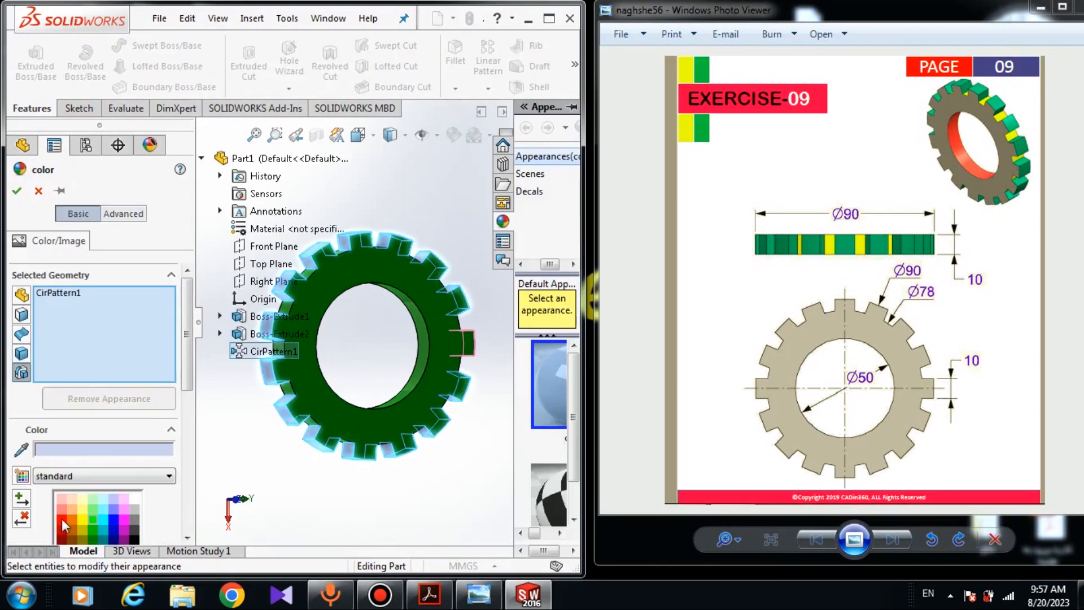
{"action": "left_click", "coordinate": [61, 510]}
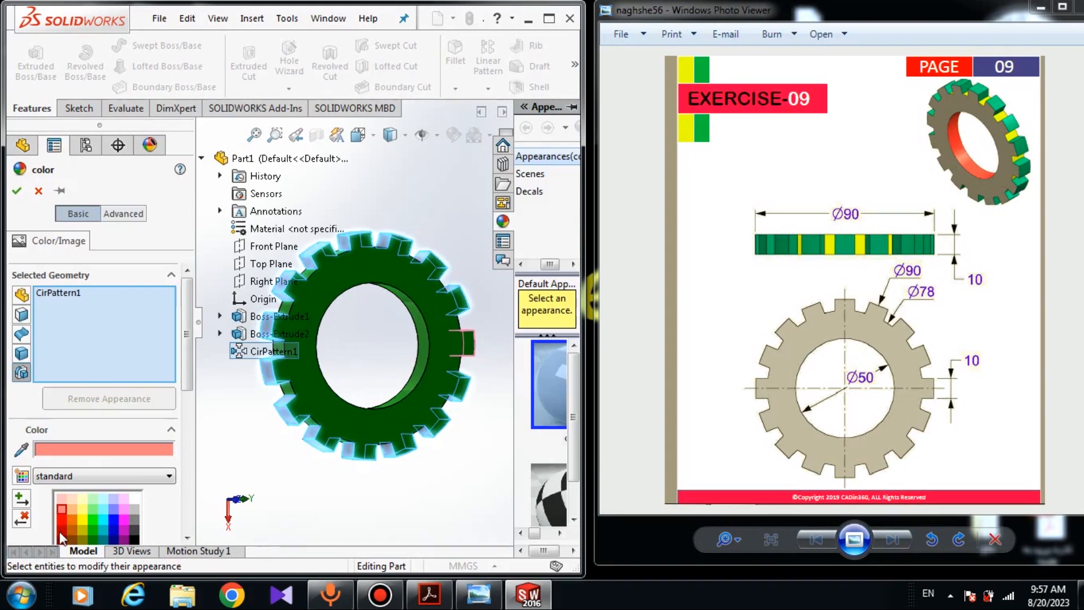
{"action": "left_click", "coordinate": [61, 529]}
{"action": "left_click", "coordinate": [16, 192]}
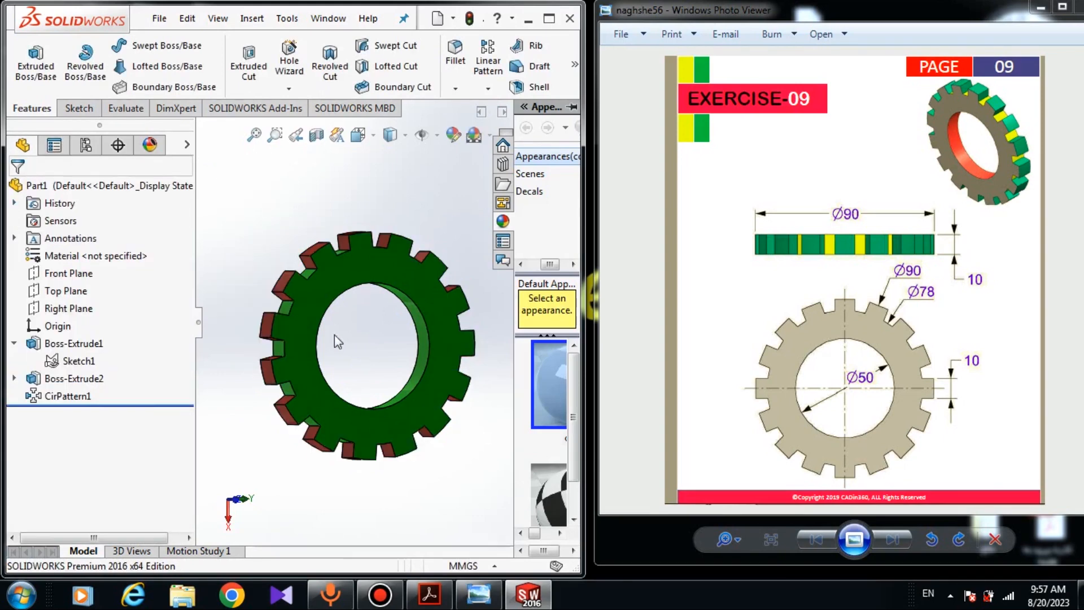
{"action": "middle_click_drag", "start_coordinate": [335, 339], "coordinate": [377, 302]}
{"action": "left_click", "coordinate": [1045, 9]}
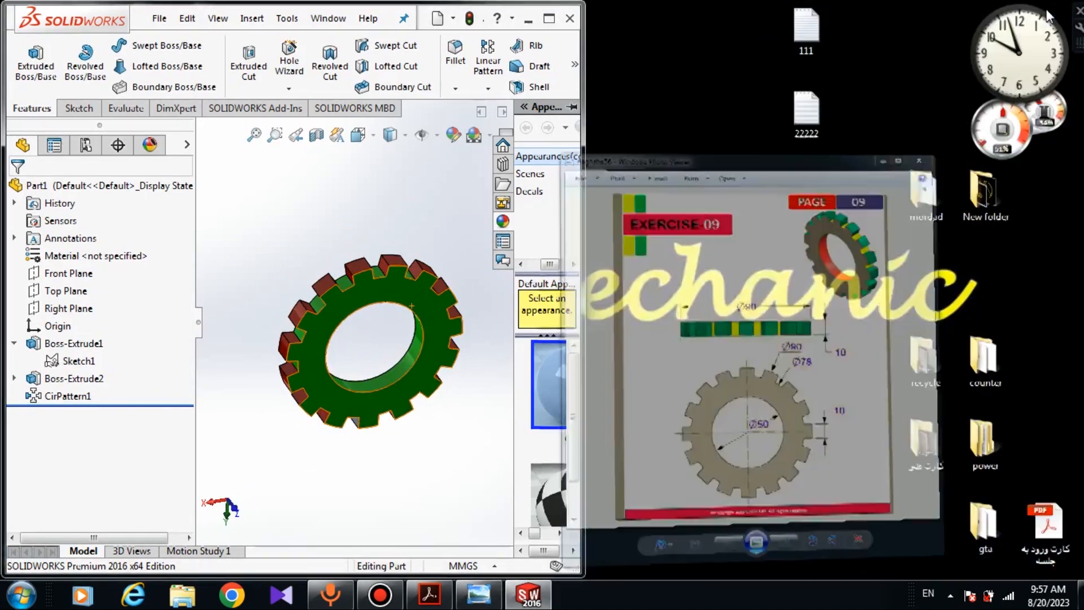